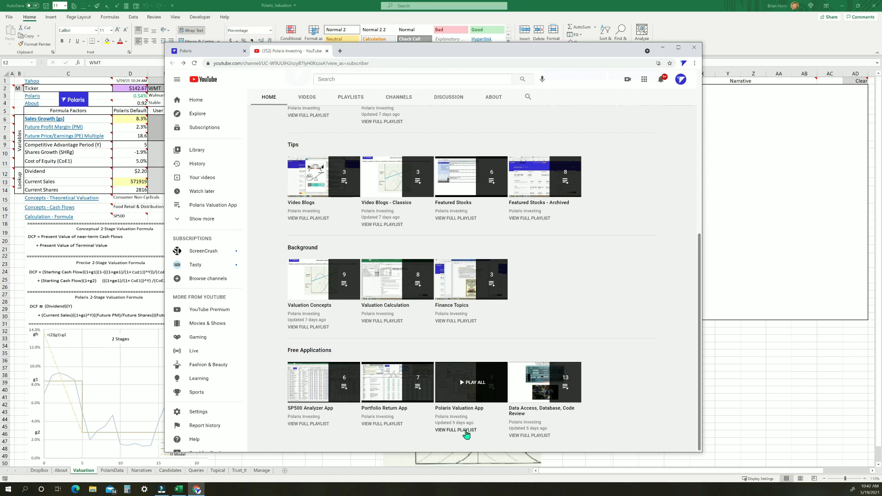
Step: Open the full Polaris Valuation App playlist from the channel's Free Applications section
click(462, 434)
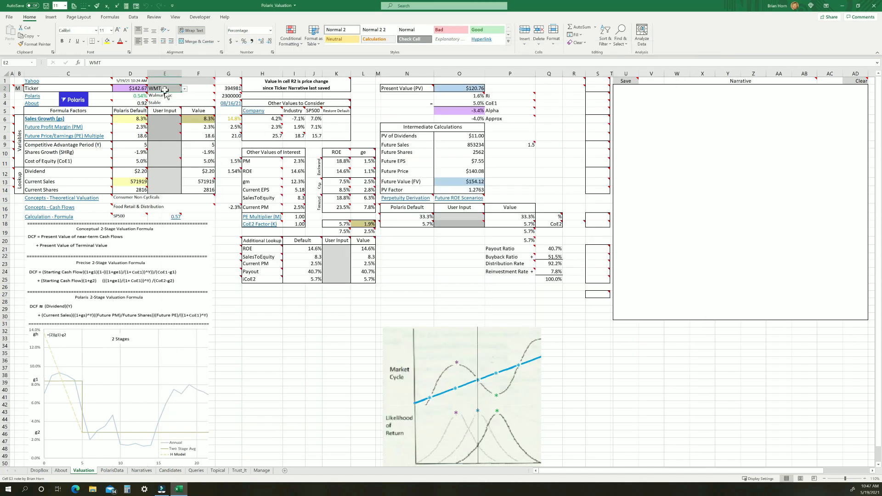
Step: Set the ticker in cell E2 to HBI, and switch it back to WMT from the list of recent tickers
mouse_move(165, 88)
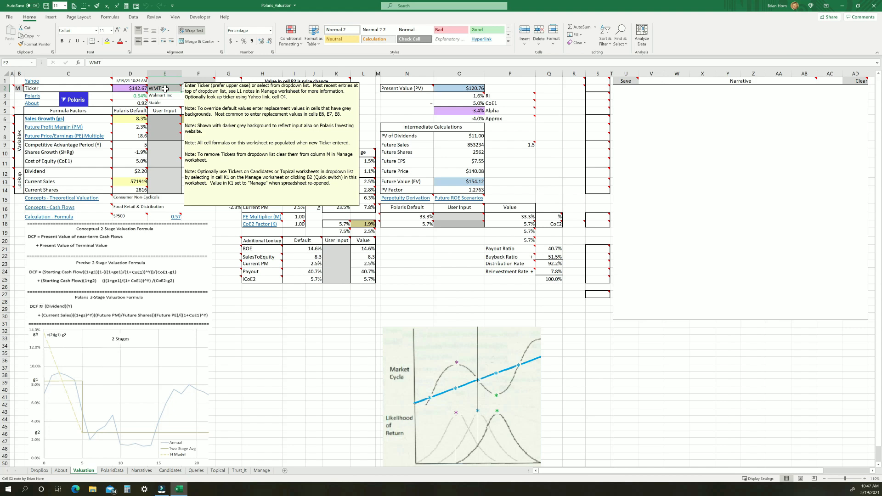
text(HB)
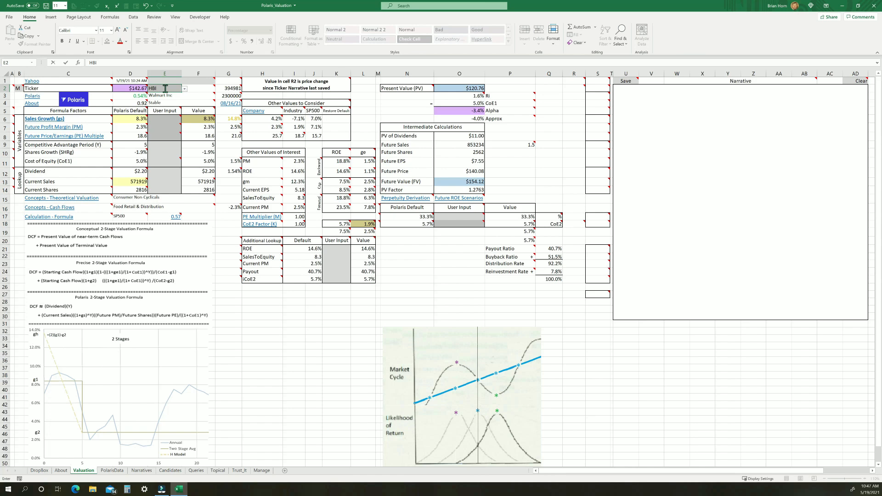
text(I)
key(Return)
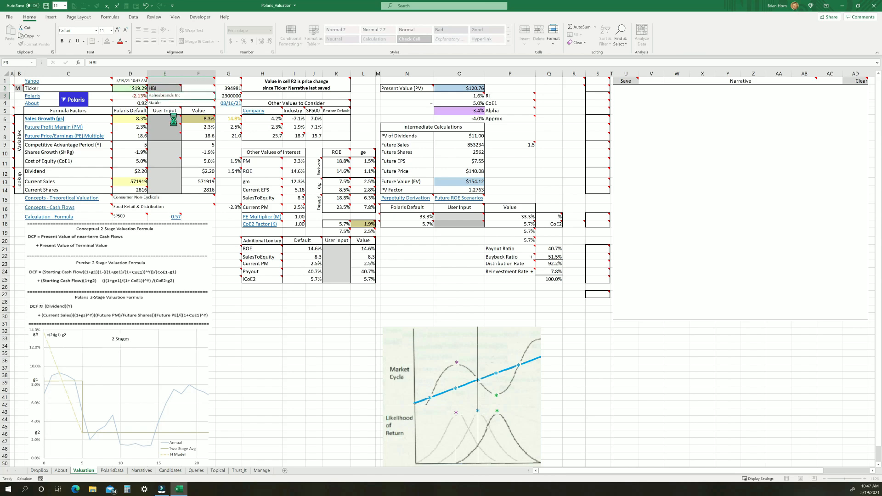
click(184, 88)
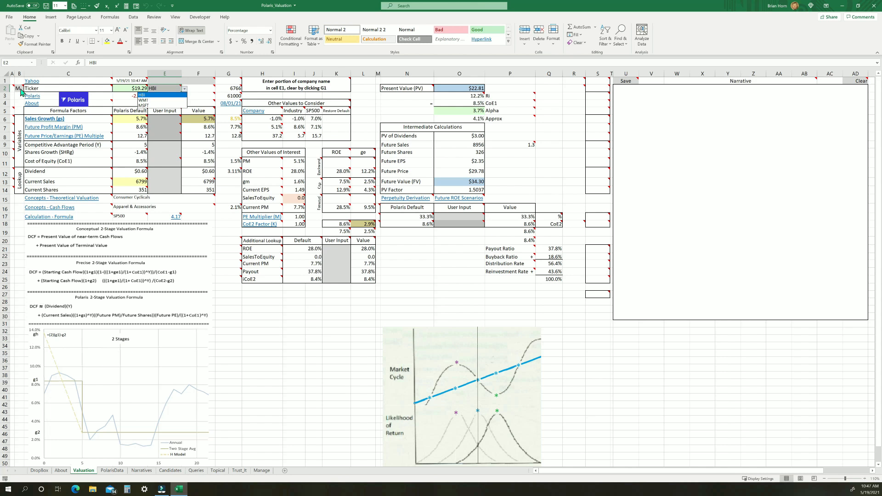
click(144, 100)
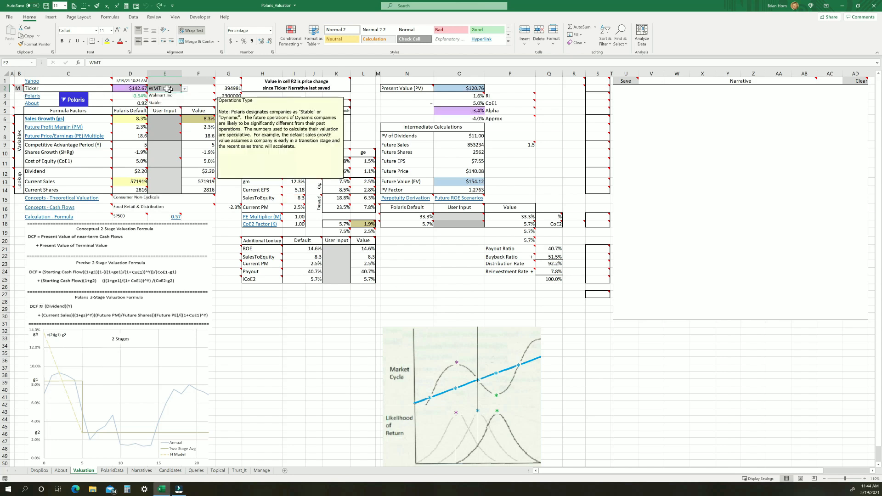
Step: Look up a ticker by entering the company name pattern MI*ft in cell E1, and accept Microsoft Corporation as the match
mouse_move(165, 89)
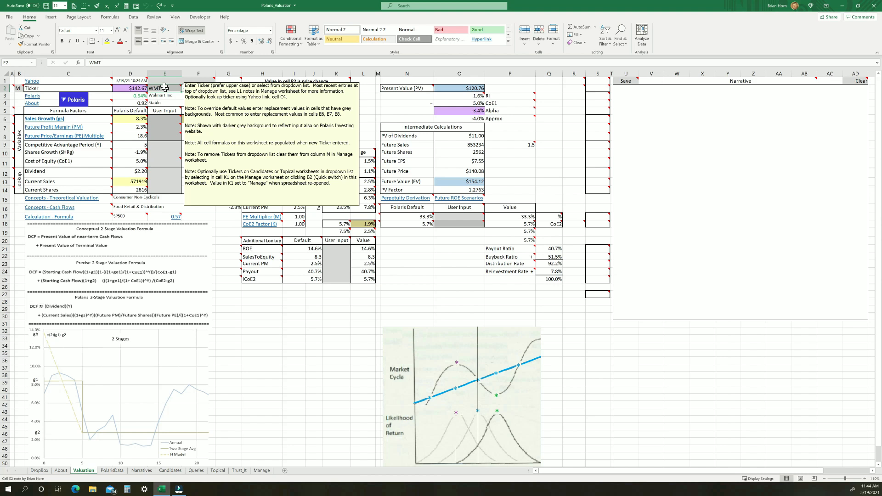
click(160, 80)
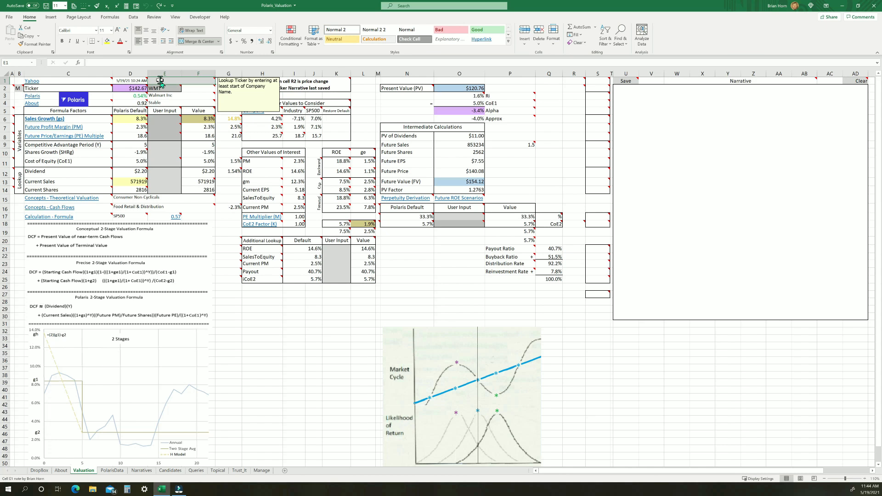
text(MI*ft)
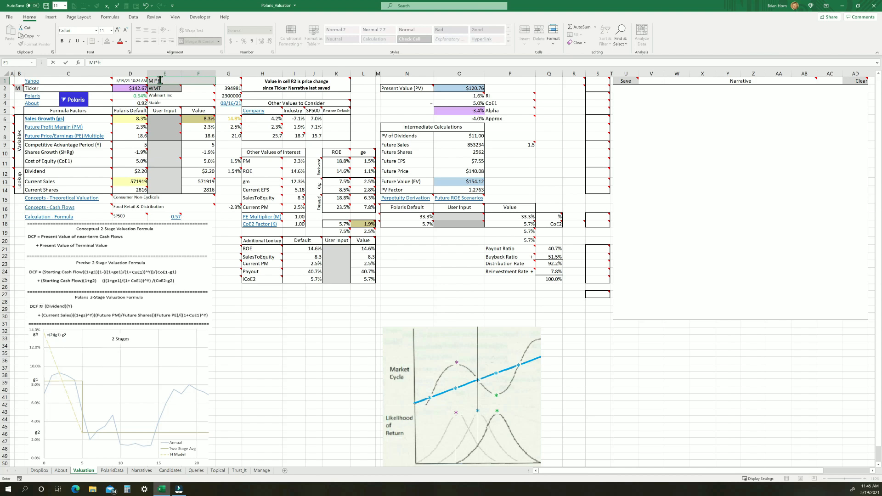
key(Return)
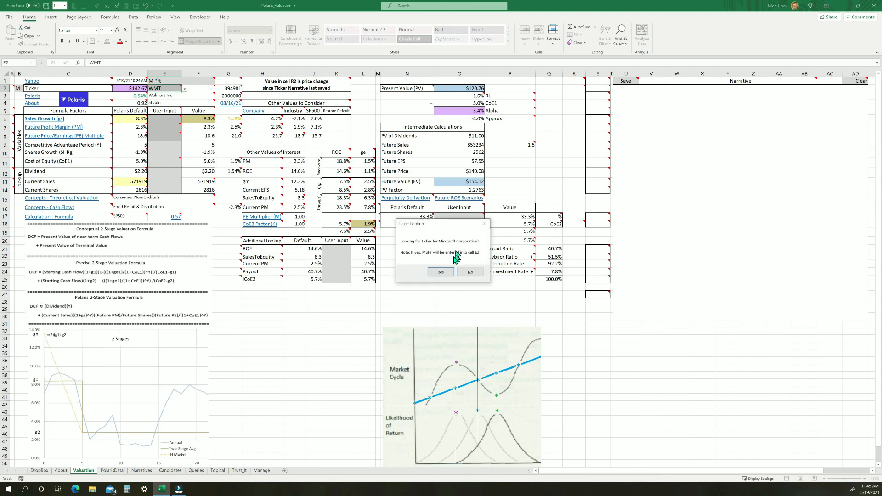
click(441, 272)
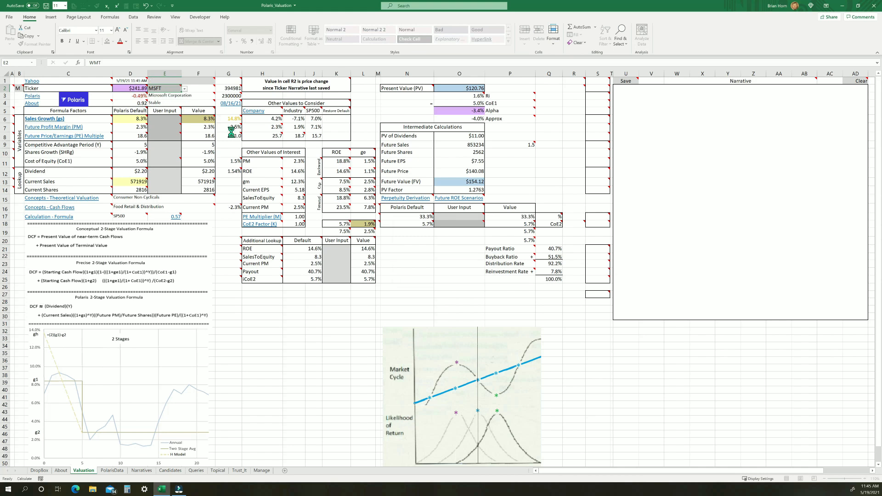
Step: Try the company lookup in cell E1 with the nonsense name asdfasfd, and clear the entry using cell G1
text(asdfasfd)
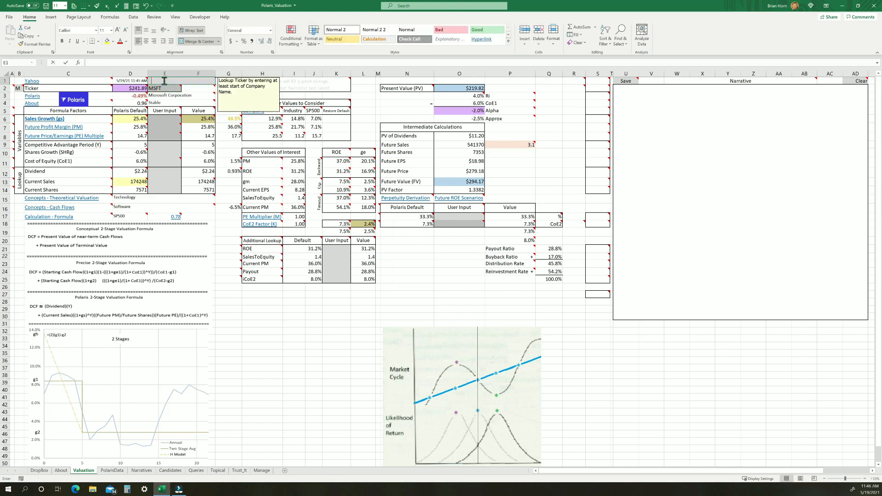
key(Return)
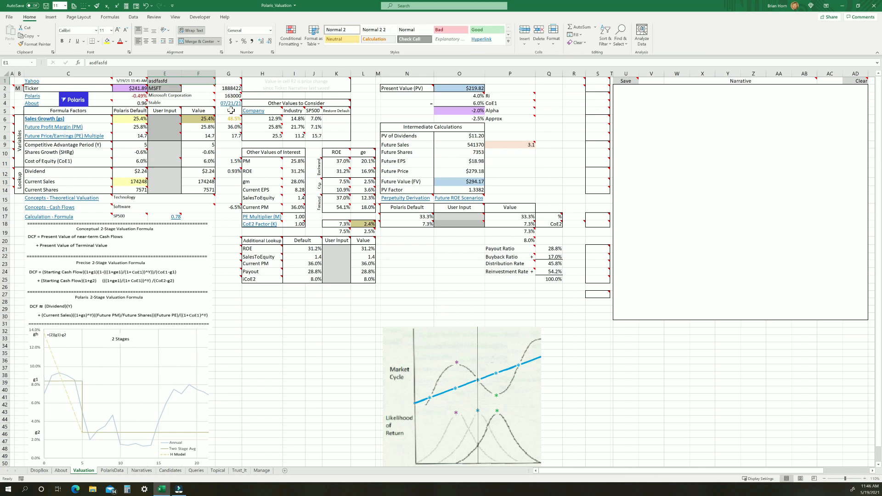
click(227, 81)
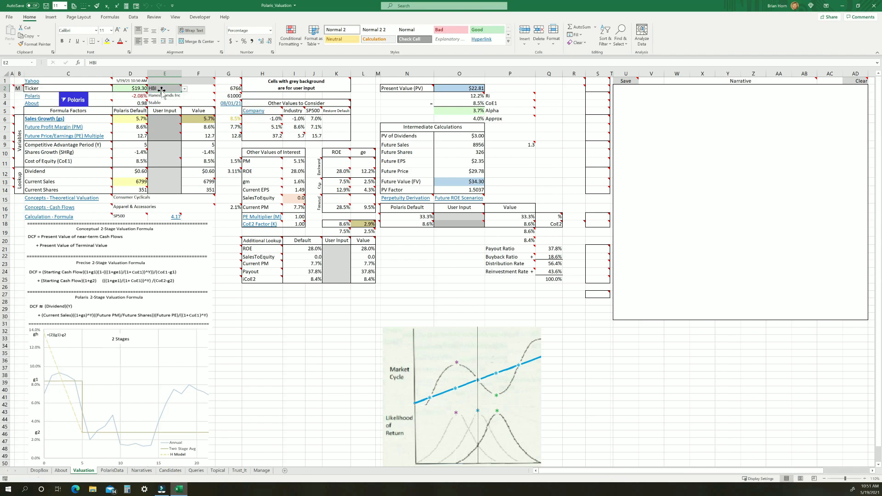
Step: Enter IBM as the ticker in cell E2 to repopulate the valuation
mouse_move(161, 88)
text(IBM)
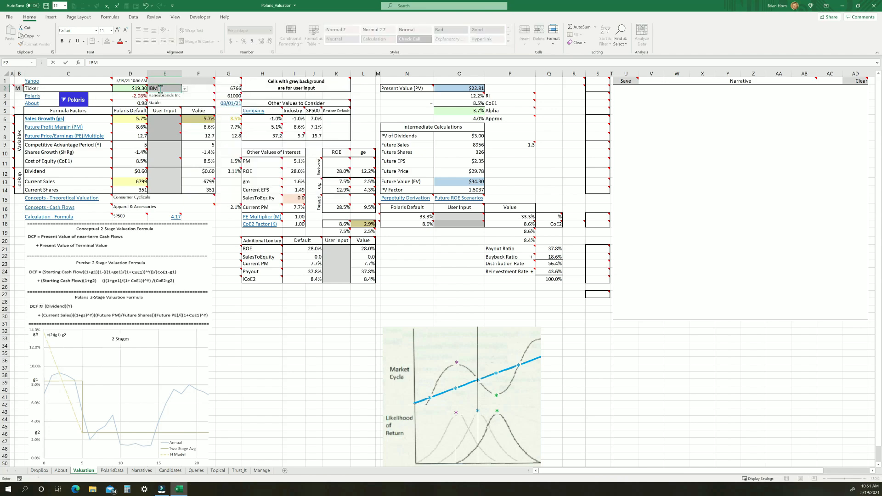
key(Return)
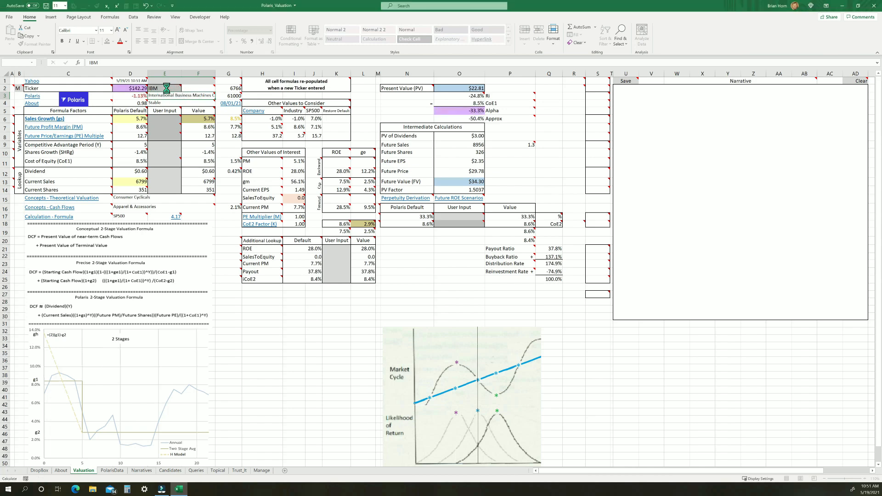
Step: Choose WMT and after it MSFT from the recent tickers offered for cell E2
click(174, 89)
click(184, 89)
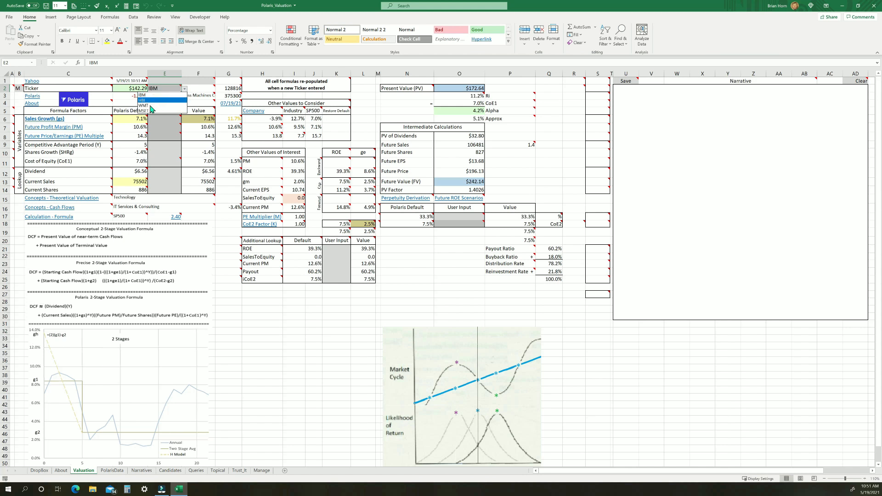
click(152, 106)
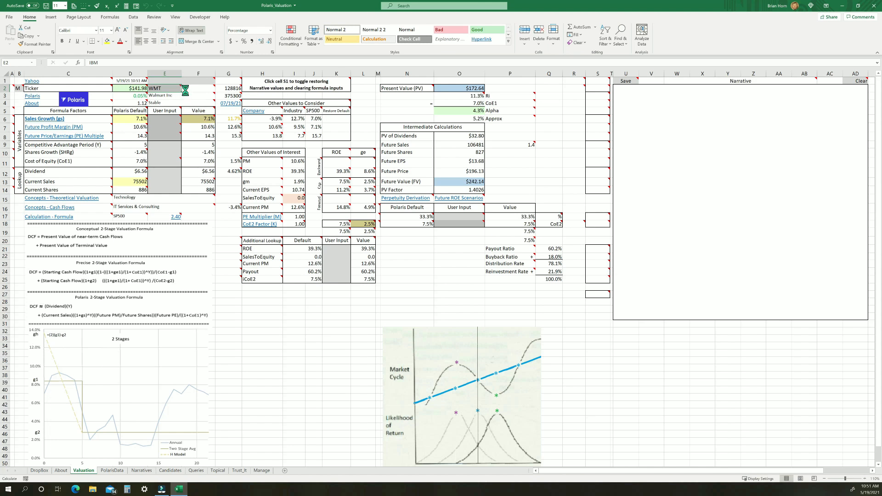
click(184, 90)
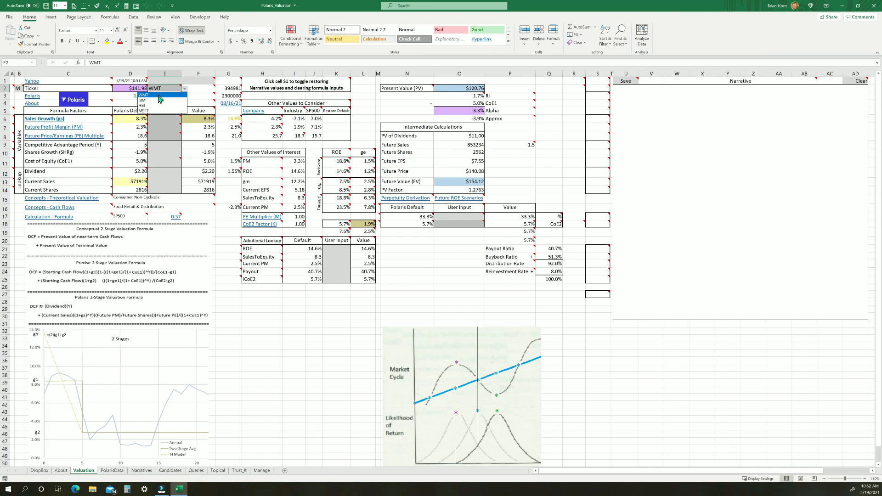
click(153, 111)
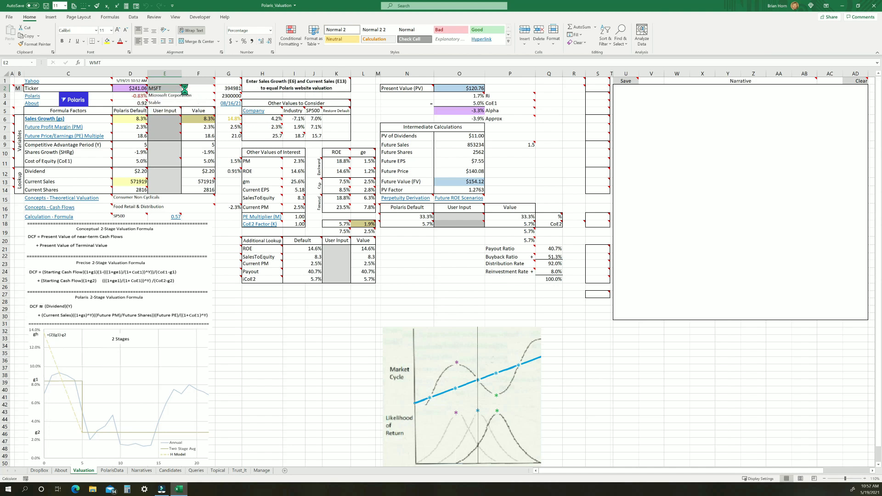
click(184, 89)
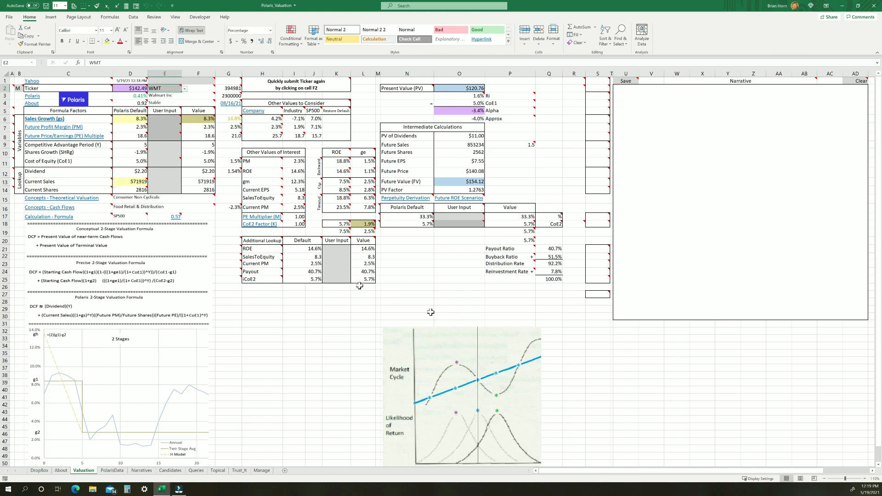
Step: Resubmit the current WMT ticker with the quick-enter cell F2 to refresh the price and clear user inputs
mouse_move(164, 88)
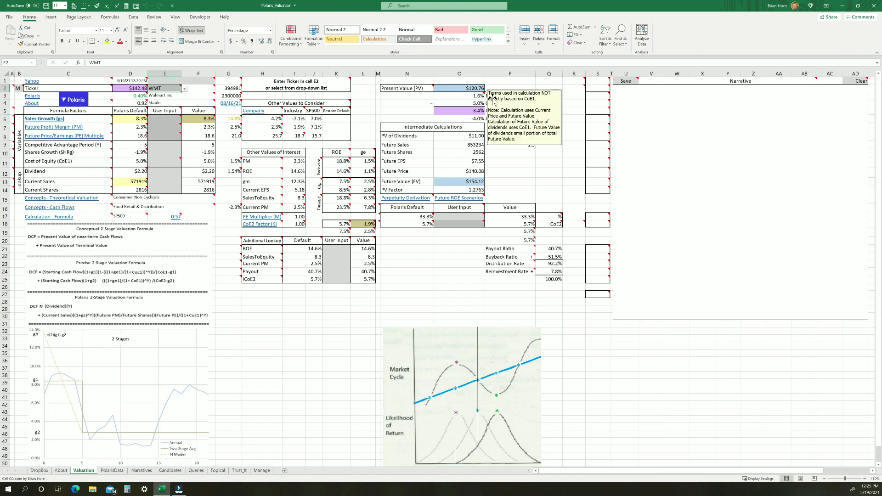
mouse_move(513, 107)
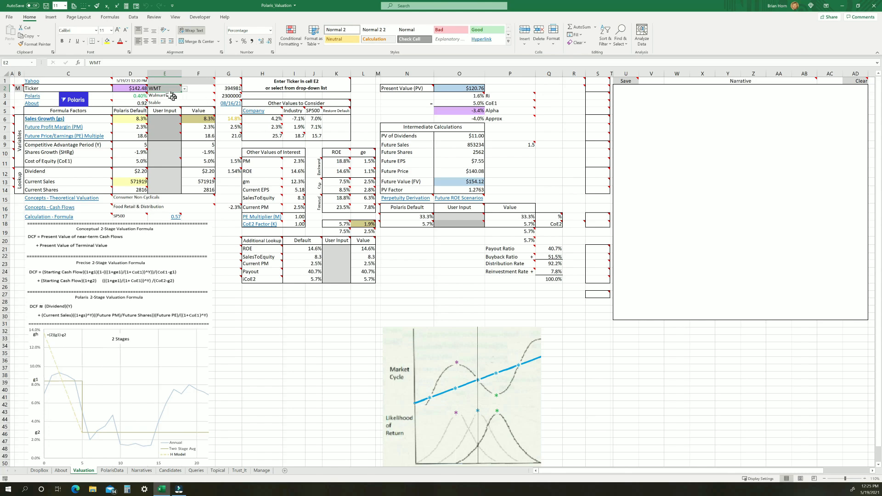
mouse_move(136, 90)
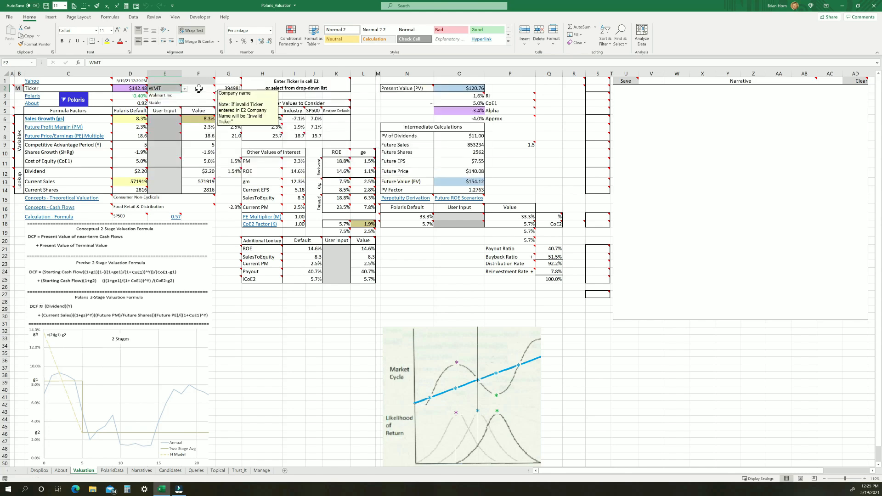
mouse_move(199, 87)
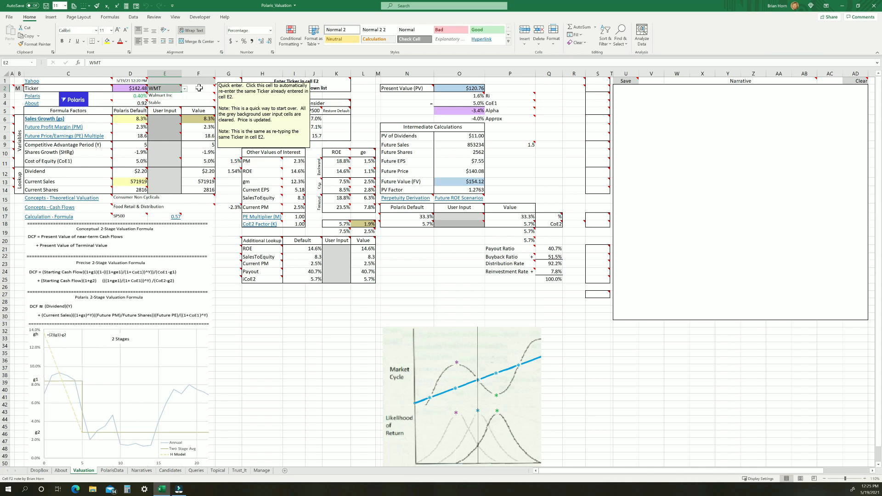
click(199, 88)
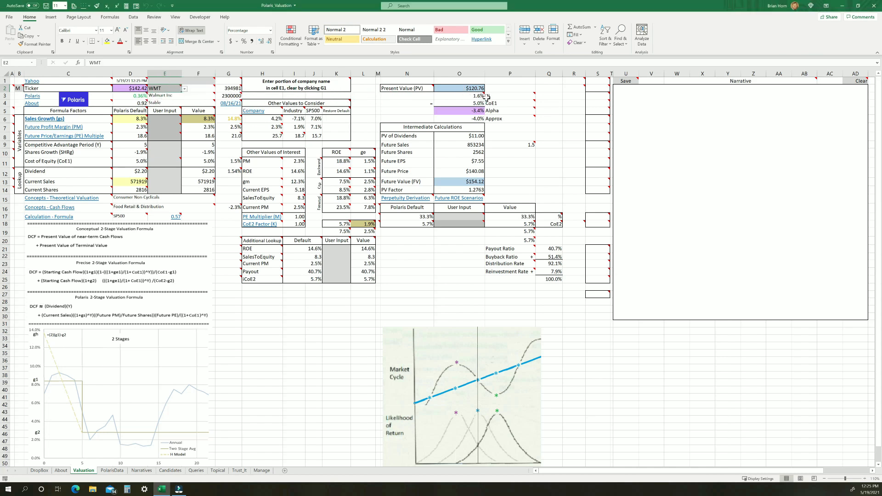
Step: Examine the Ri result and the cell notes on the Sales Growth user input and the Value column heading
mouse_move(486, 97)
drag(165, 119, 164, 139)
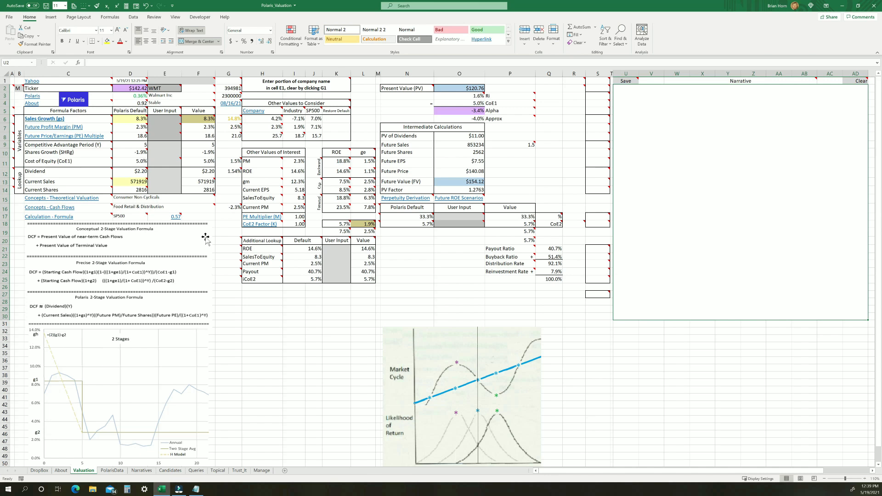
mouse_move(167, 118)
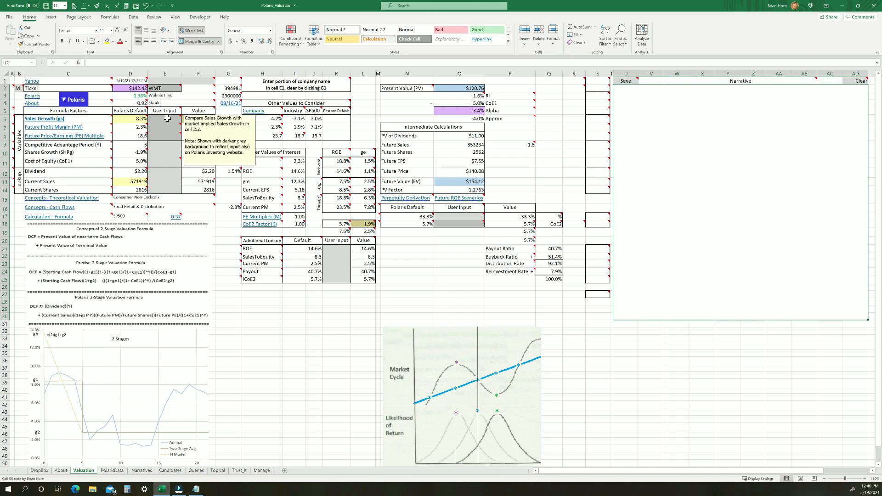
mouse_move(204, 114)
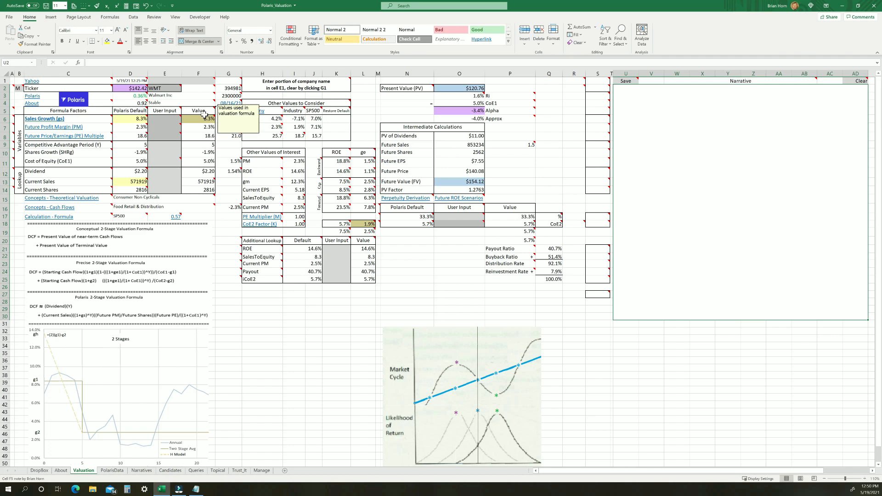
click(185, 90)
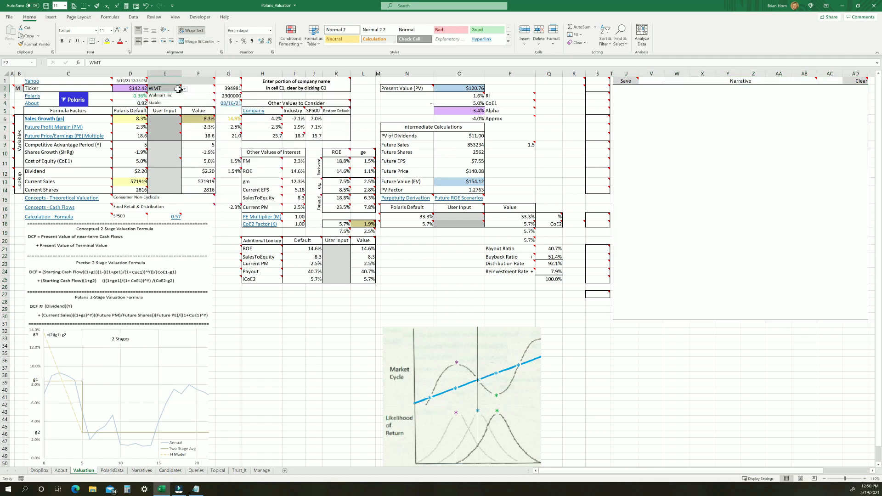
mouse_move(169, 89)
Step: Check the ticker source choices in cell K1 of the Manage worksheet, and return to the Valuation worksheet
click(262, 470)
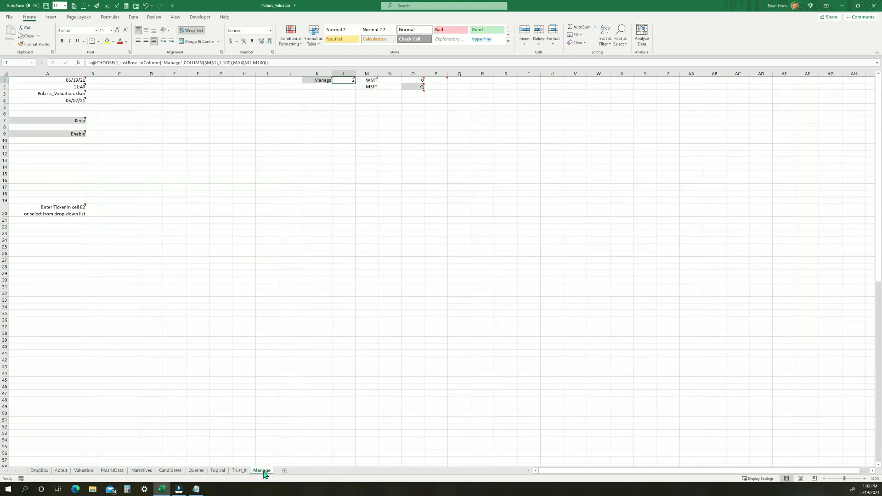
click(327, 81)
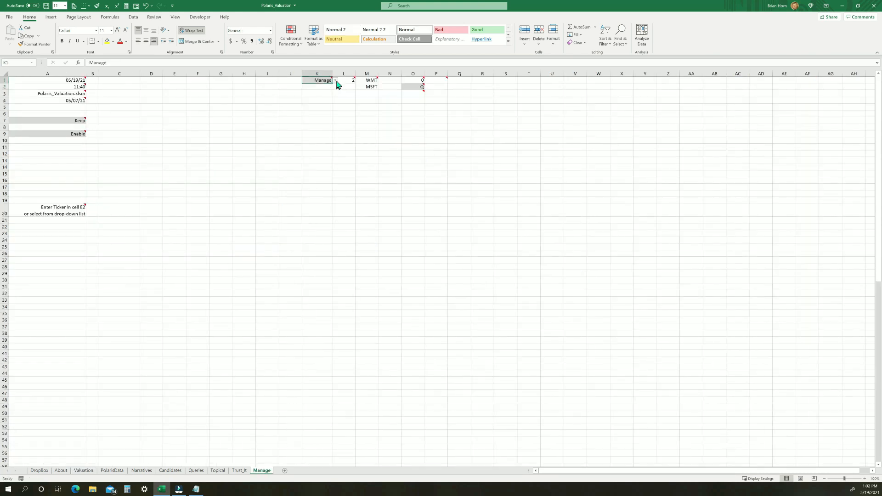
click(335, 81)
click(318, 86)
click(84, 471)
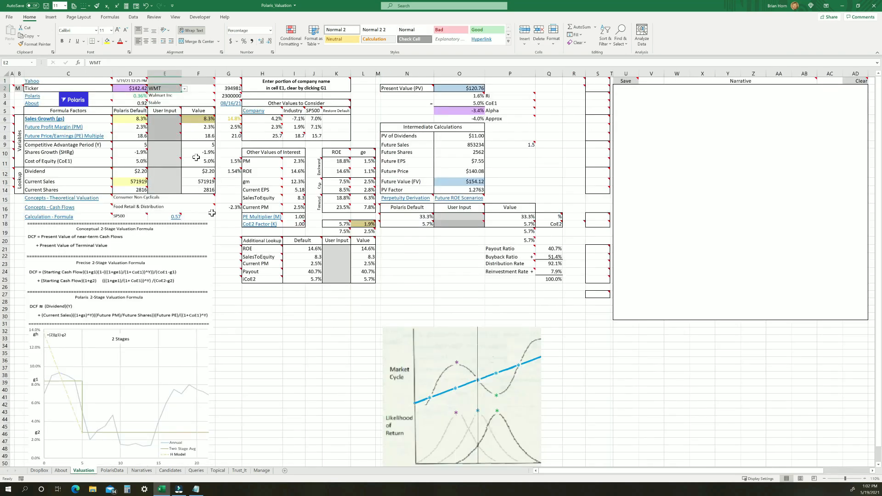
Step: Quick-switch the ticker list source in cell B2 to Candidates, checking the tickers offered for E2, and on to Topical
mouse_move(187, 102)
mouse_move(19, 89)
click(184, 89)
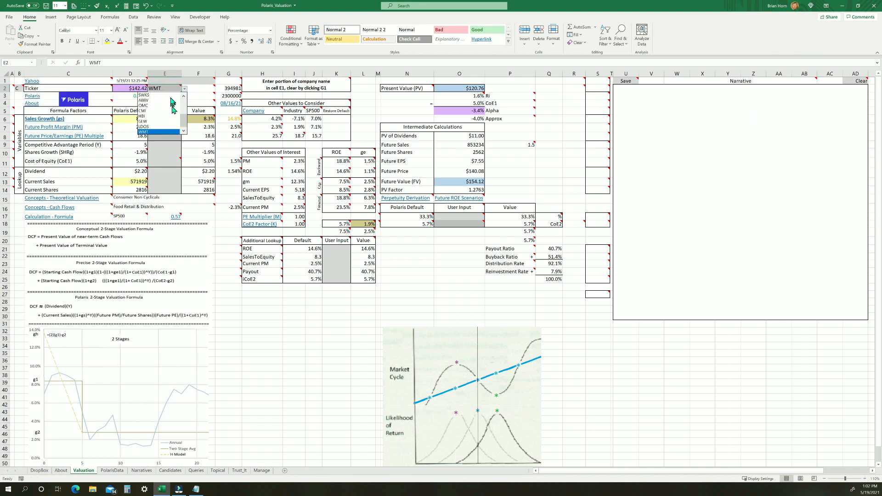
click(19, 90)
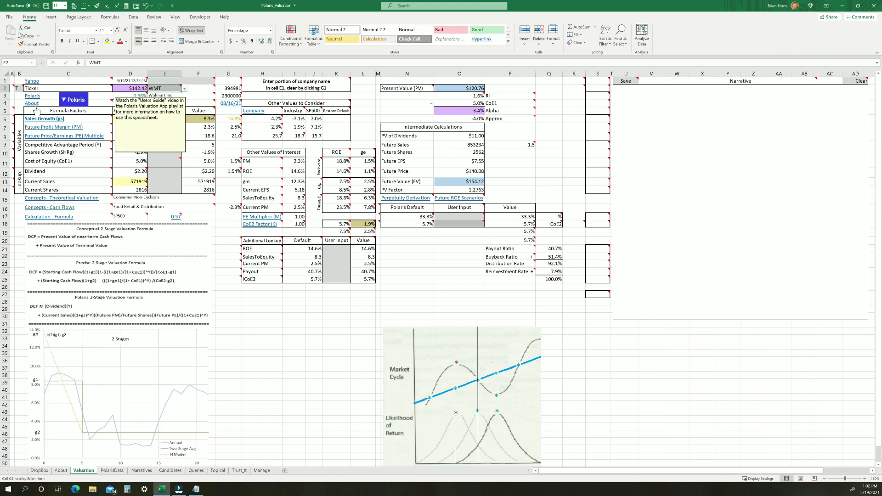
Step: Cycle the ticker list source in cell B2 to Topical, check the tickers offered for E2, and open the Topical worksheet
click(19, 88)
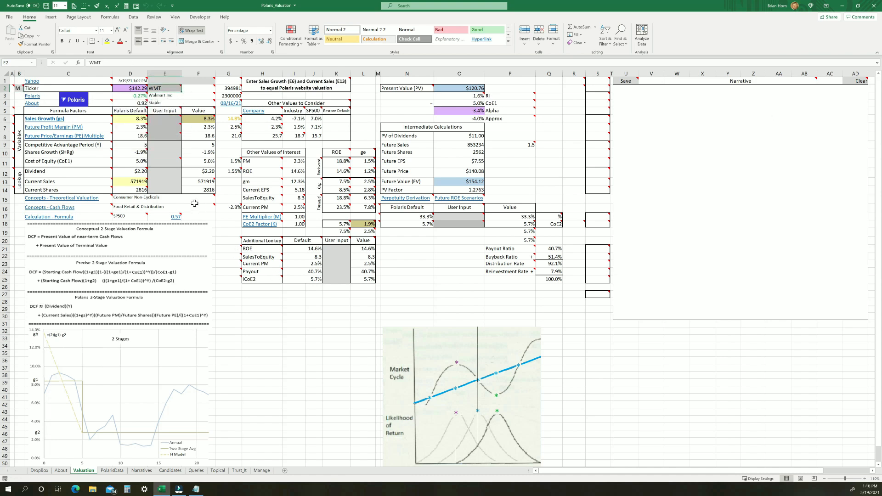
mouse_move(32, 105)
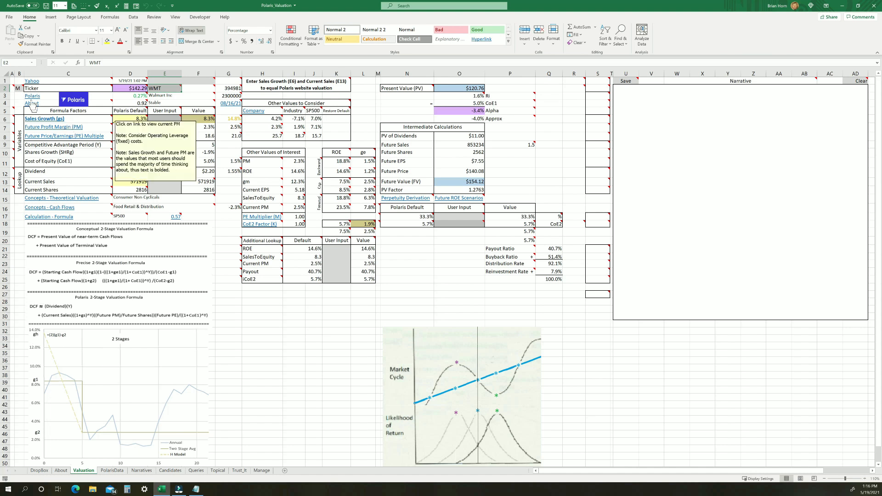
click(19, 89)
click(21, 89)
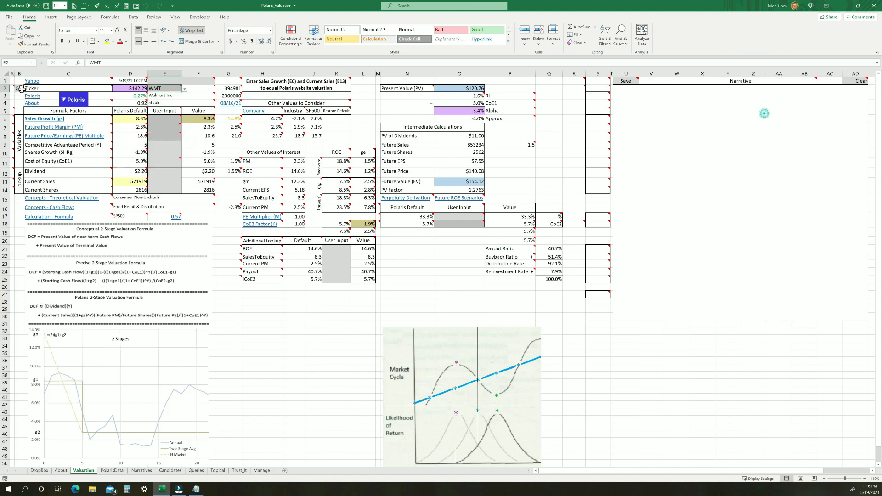
click(184, 89)
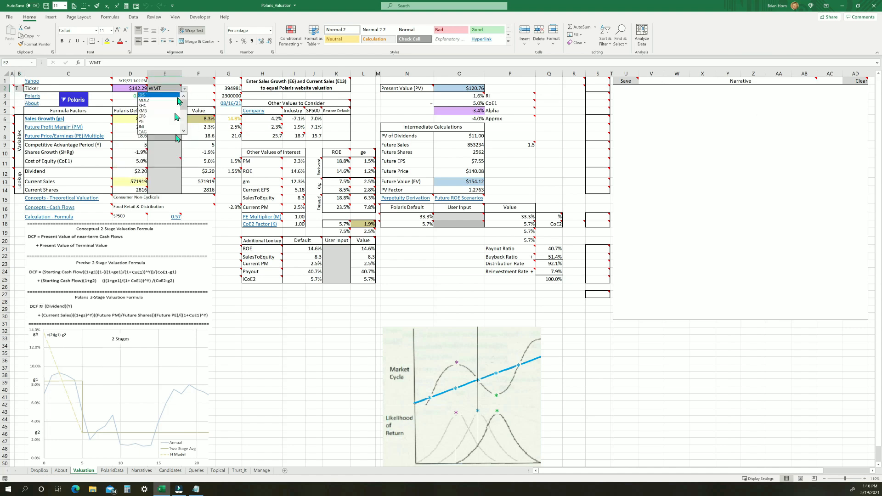
click(218, 471)
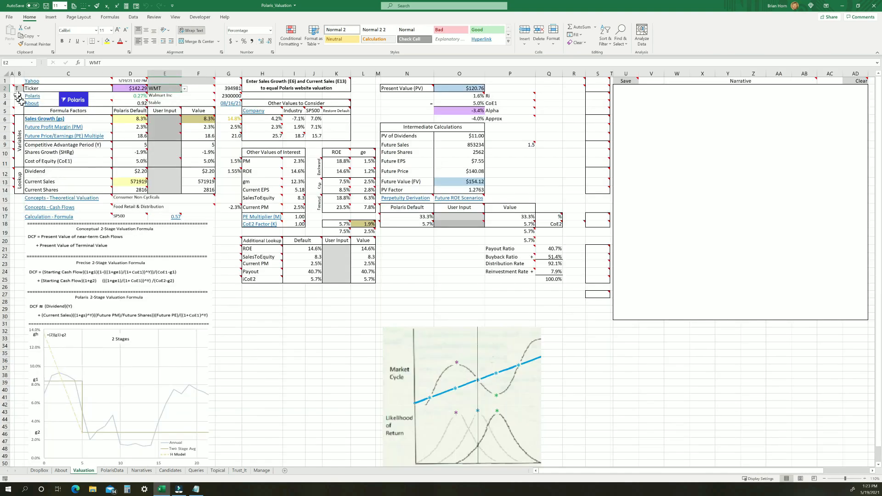
Step: Quick-switch the ticker list source in cell B2 to Candidates and check the tickers offered for E2
click(20, 89)
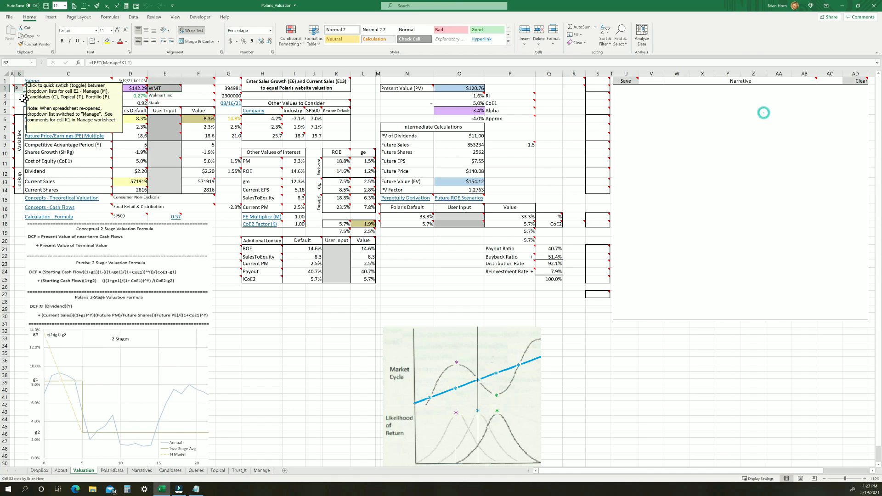
click(164, 89)
click(184, 89)
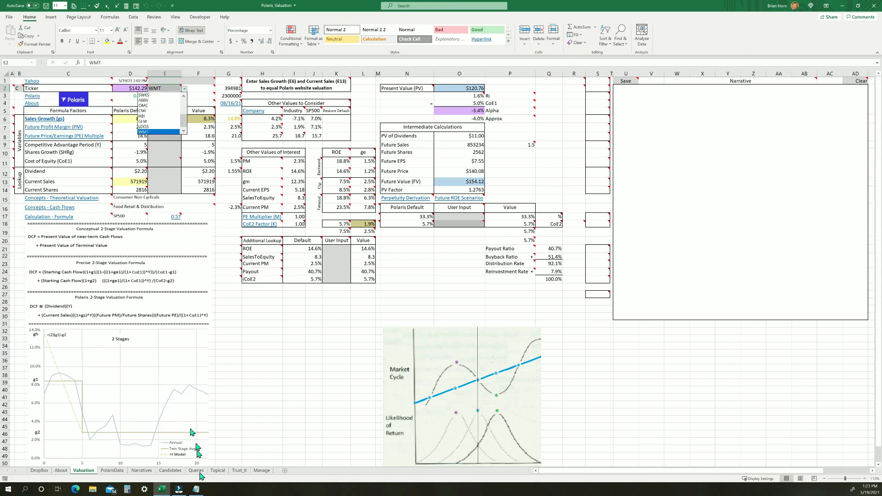
Step: Examine the tickers in A15:A31, the SQL query and its note, and cell A1 on the Candidates worksheet
click(175, 473)
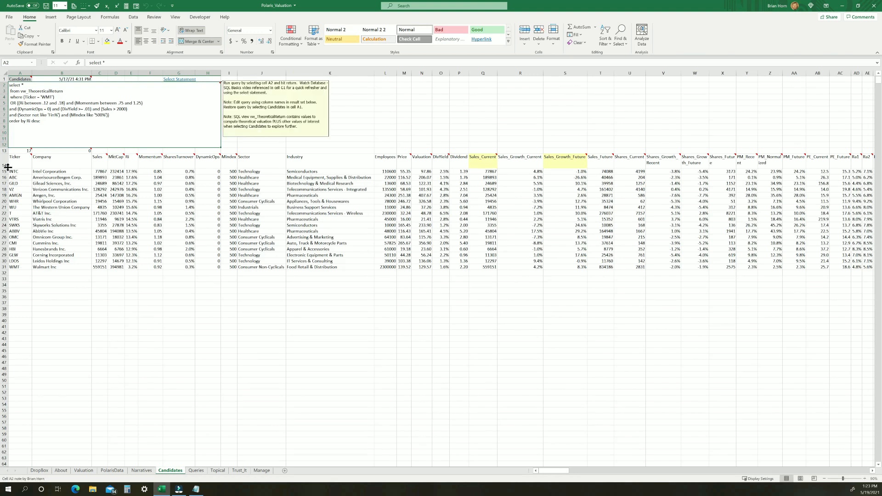
drag(14, 172, 17, 267)
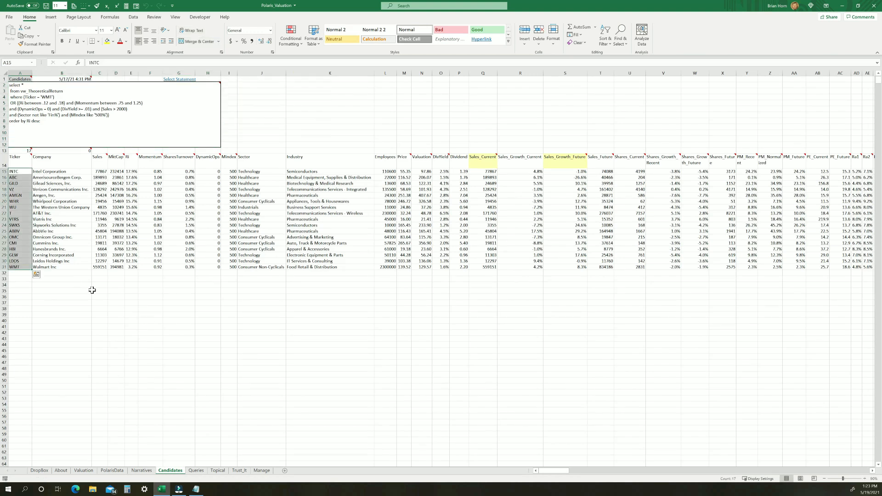
mouse_move(53, 122)
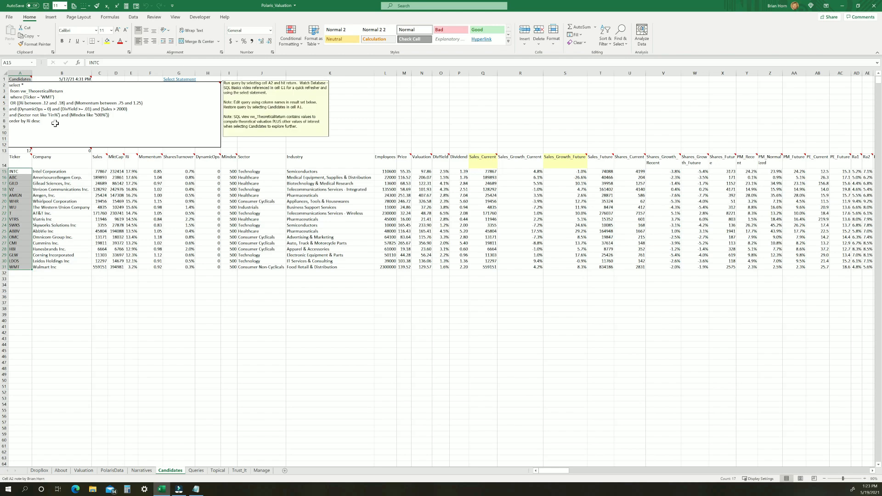
click(25, 80)
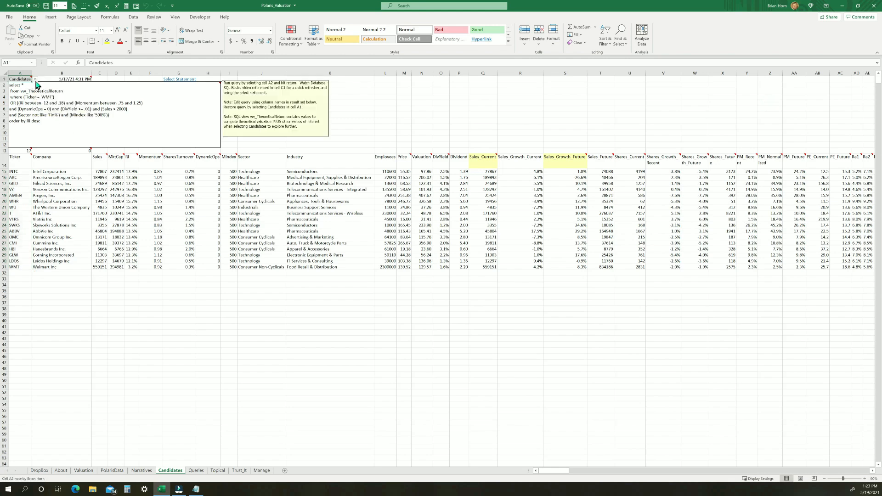
Step: Check the saved Candidates query on the Queries worksheet, and refresh the Candidates worksheet query by choosing Candidates in cell A1
click(197, 471)
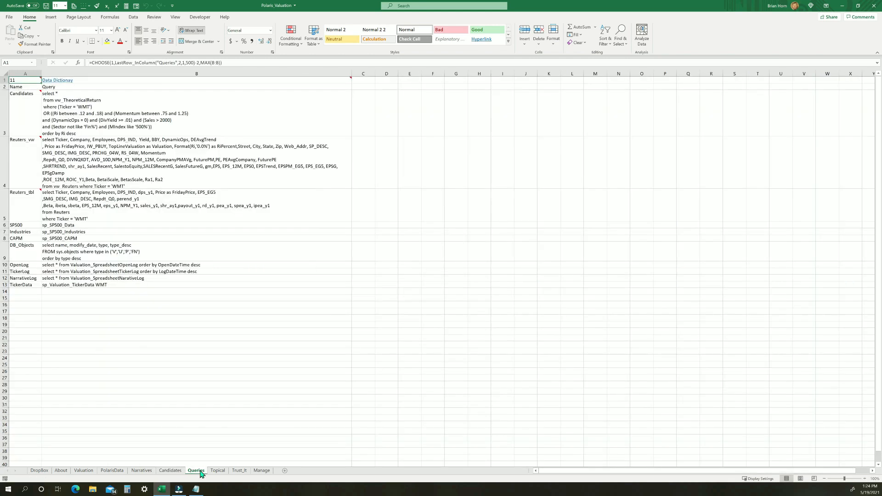
click(173, 472)
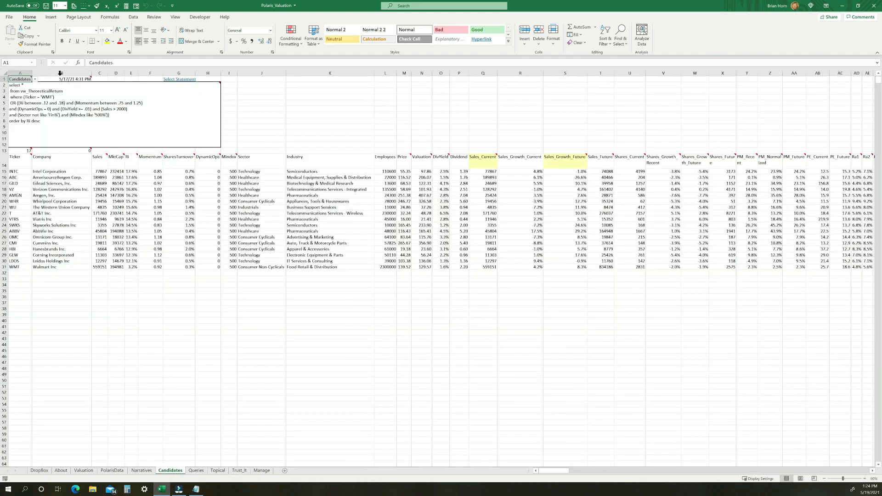
double_click(27, 79)
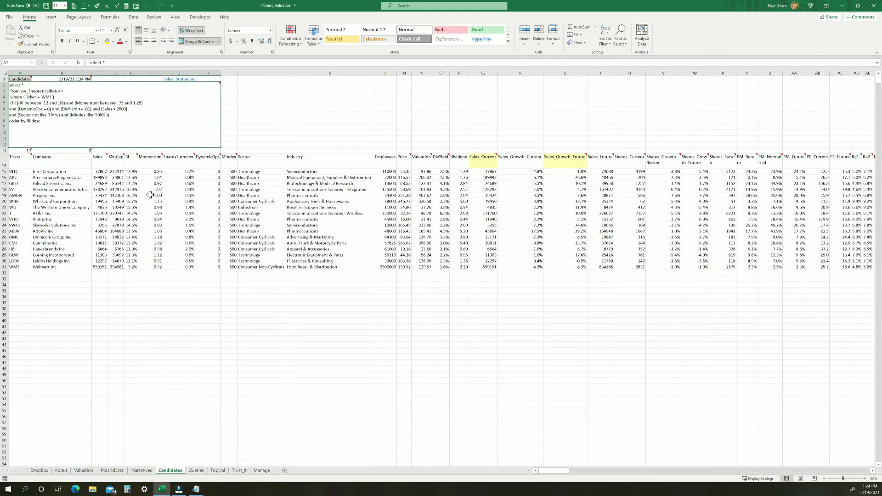
double_click(123, 119)
Step: Review the saved queries on the Queries worksheet and select the empty cells A14:B15 below them
click(196, 470)
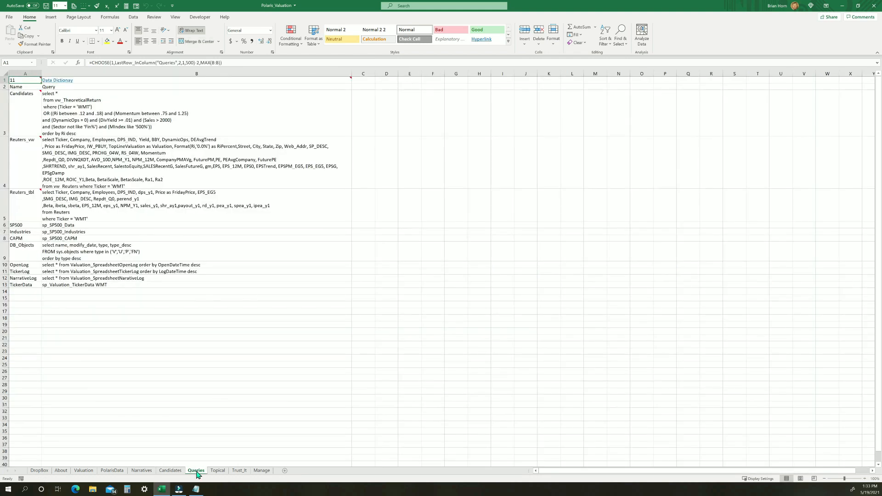
drag(25, 293, 83, 299)
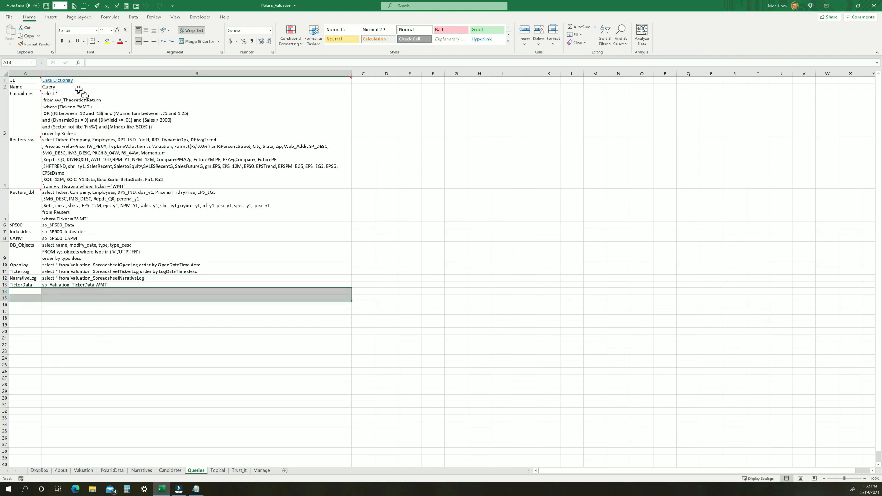
mouse_move(65, 84)
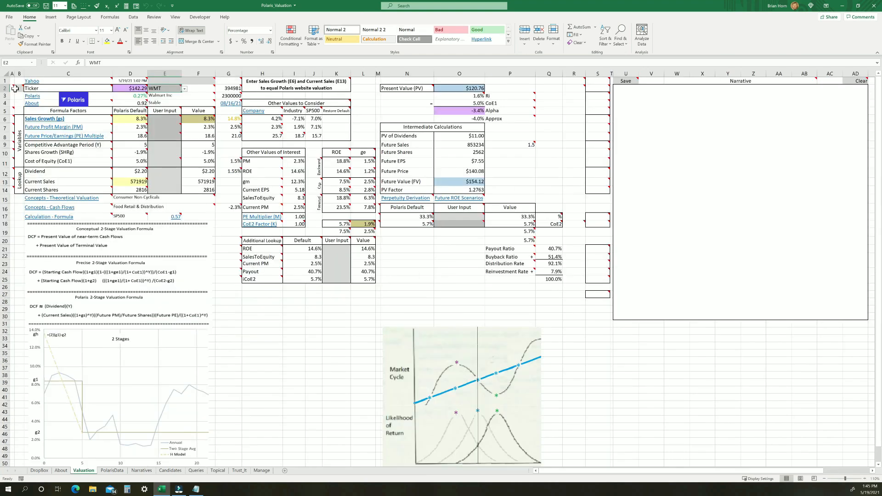
Step: Copy the portfolio ticker list from the text file into column Q of the Manage worksheet, from MSFT in Q1 to XEC in Q28
mouse_move(16, 88)
mouse_move(126, 153)
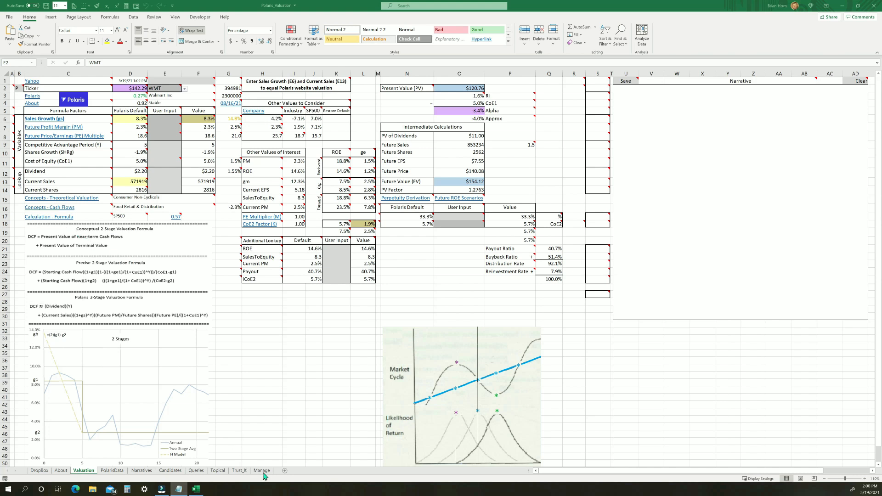
click(262, 471)
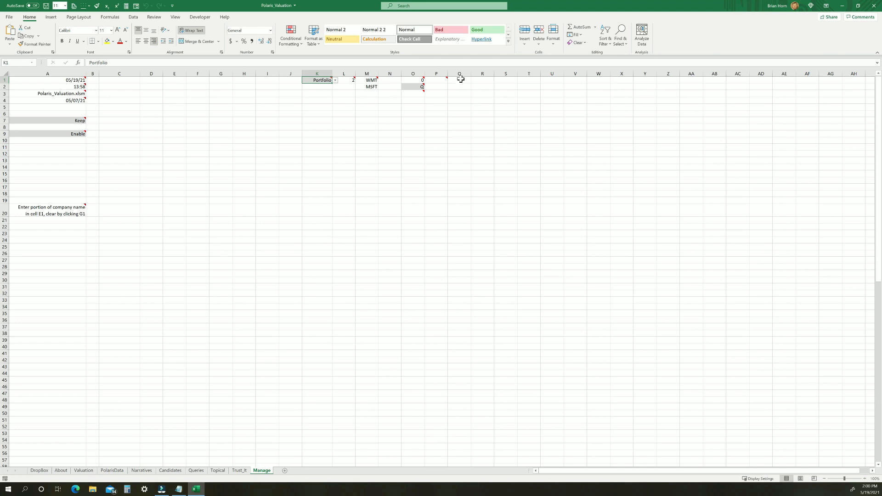
drag(462, 73, 663, 71)
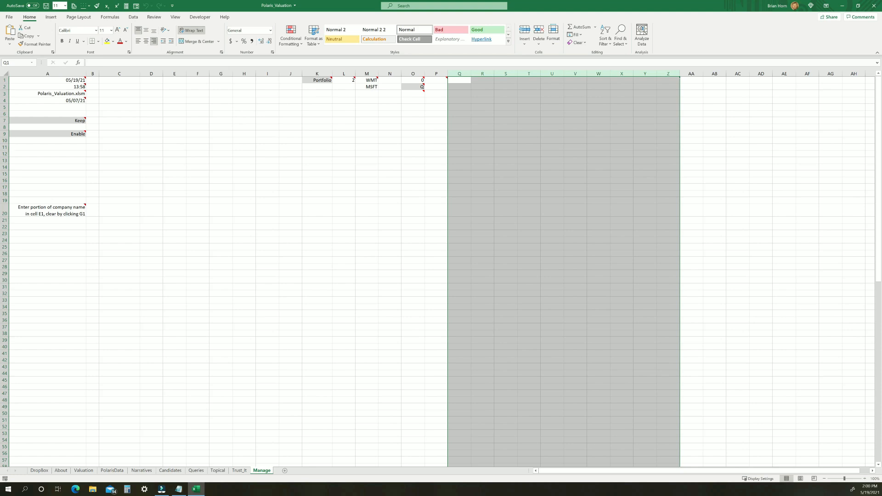
key(alt+Tab)
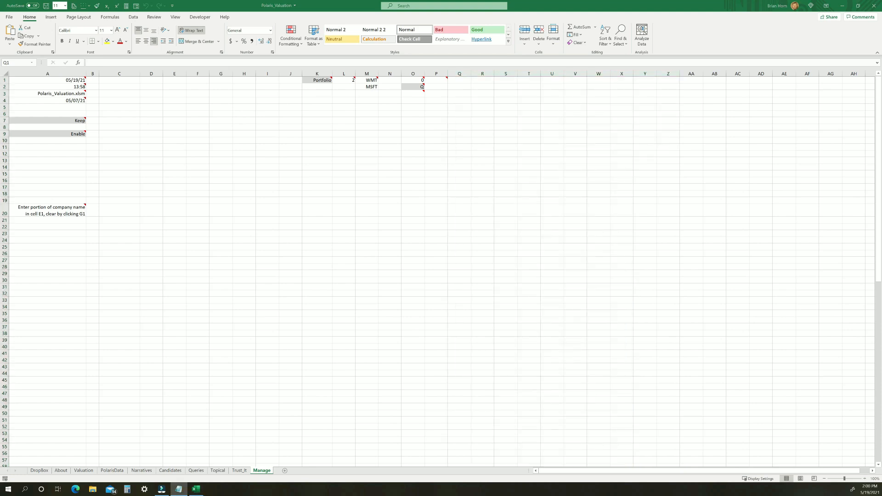
click(460, 79)
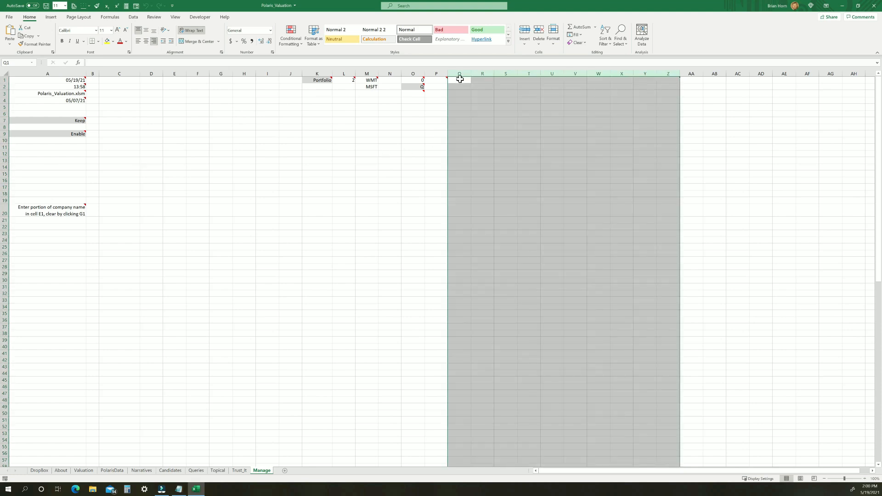
text(MSFT DE PFG UNP LBRDK LBRDP VRSN PG GLW  IBM UNM HBI  ORCL KO MCD YUM YUMC  BAC PHG BP SRDX VZ VOD KMI XEC)
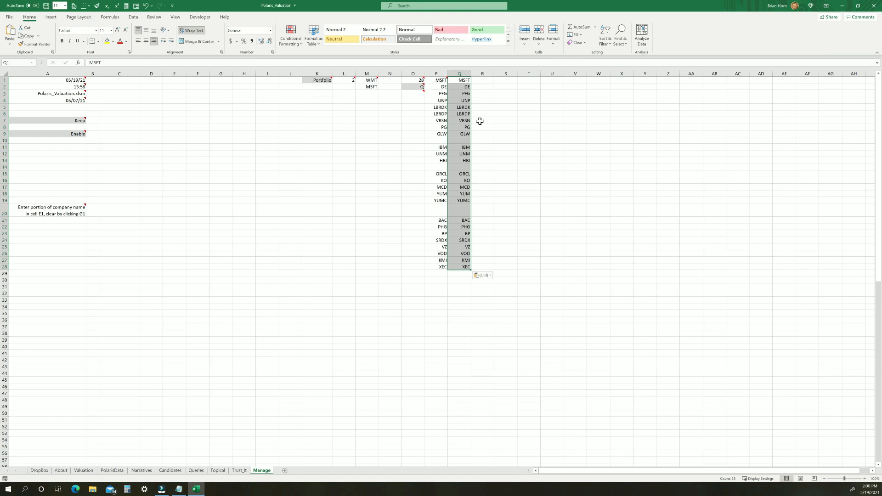
Step: Choose Q as the portfolio column in cell O2 of the Manage worksheet
click(420, 90)
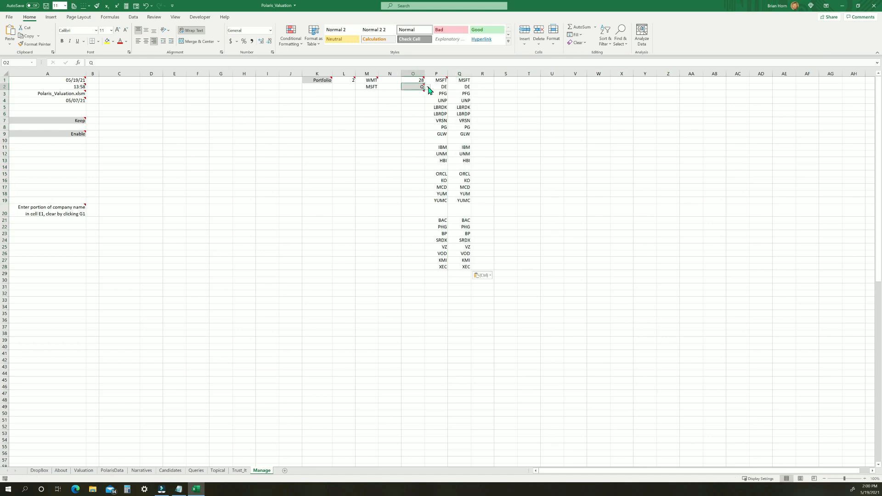
click(427, 87)
click(409, 93)
Step: Enter a second portfolio in column R, with IBM in R1 and T in R2
click(466, 81)
click(484, 81)
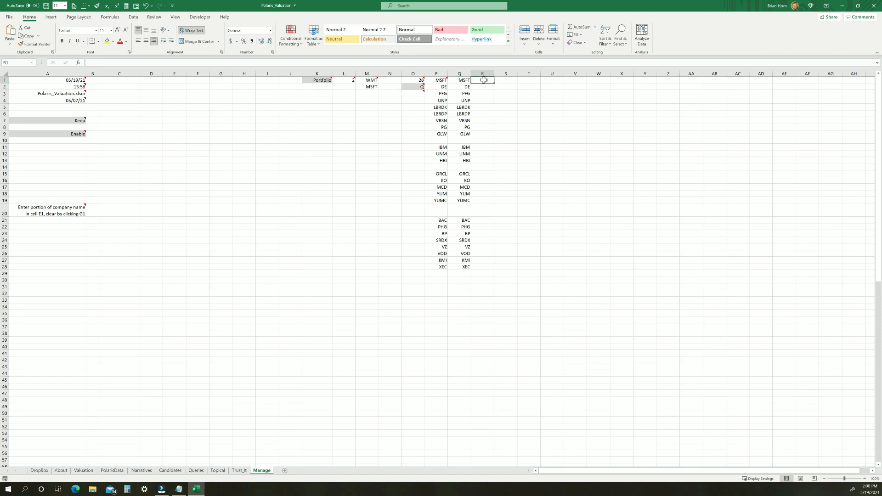
text(IB)
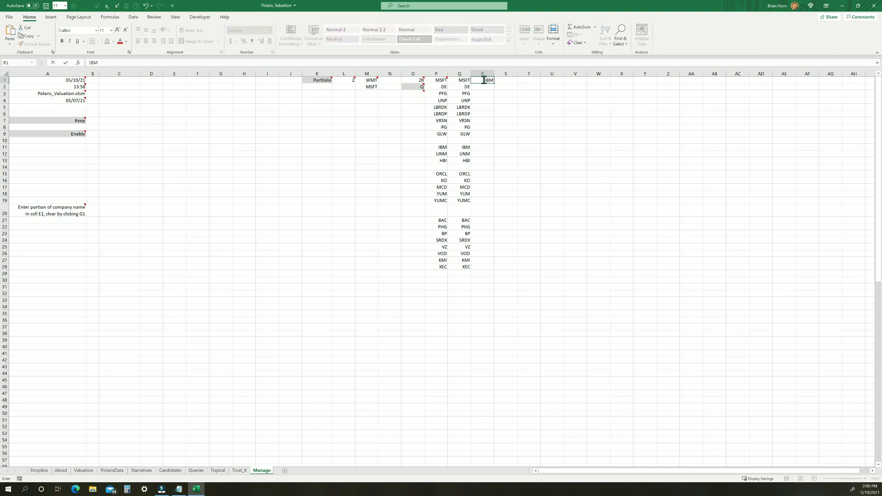
text(M)
key(Return)
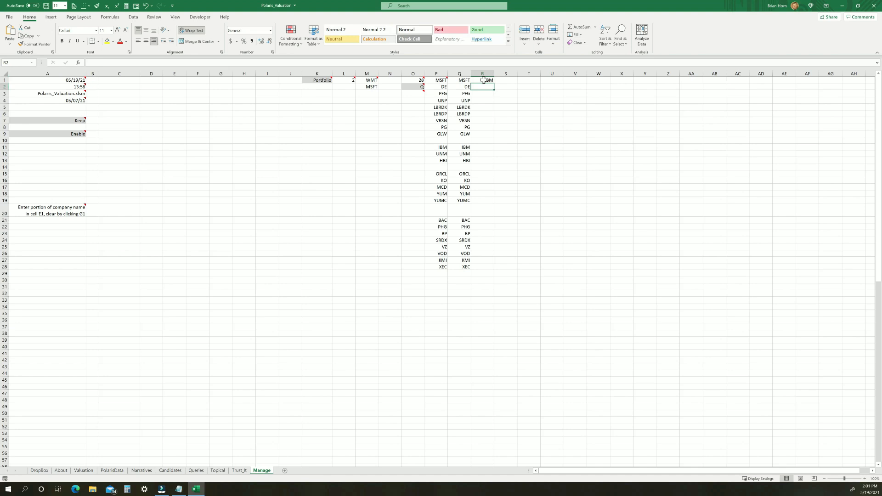
text(T)
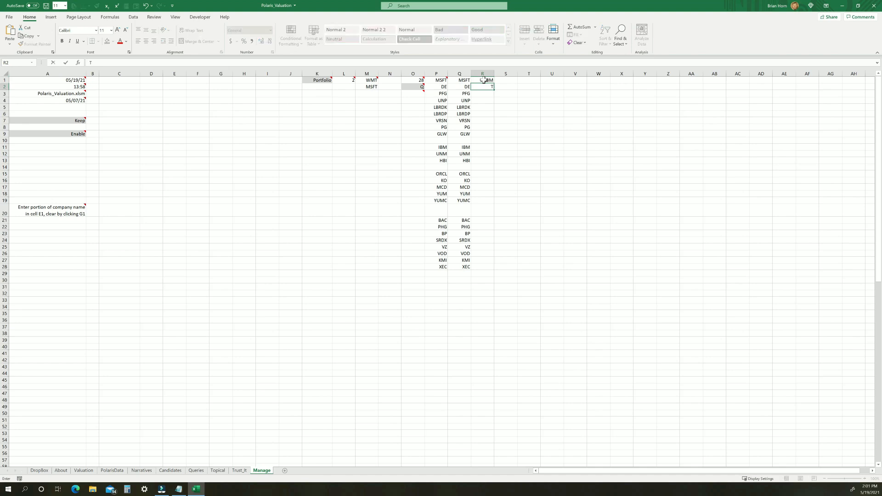
Step: Set the portfolio column in cell O2 to R and check the tickers offered for E2 on the Valuation worksheet
click(416, 87)
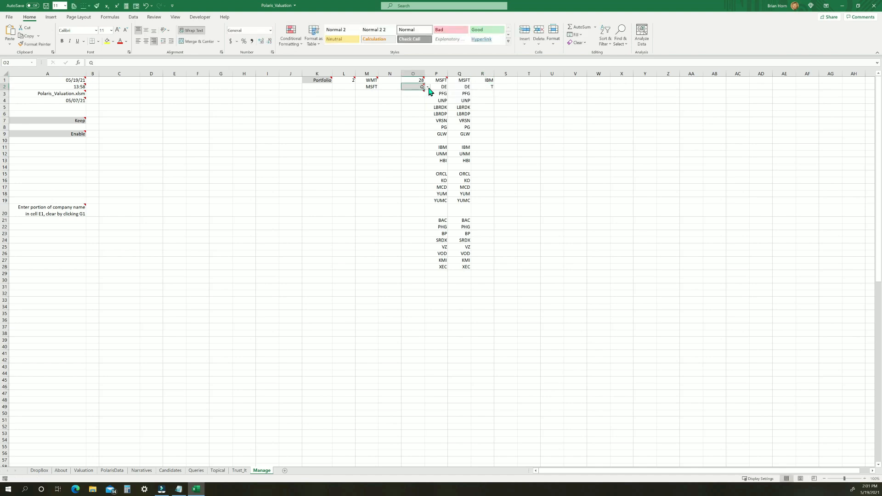
click(428, 87)
click(411, 93)
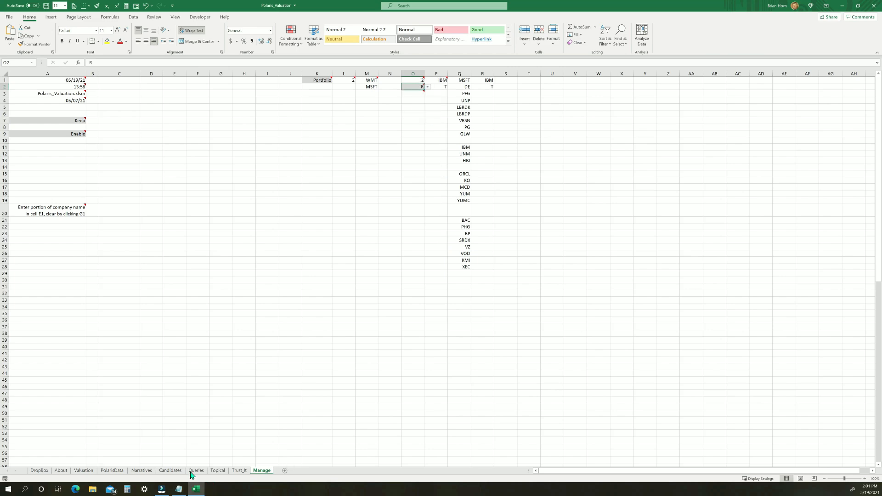
click(84, 471)
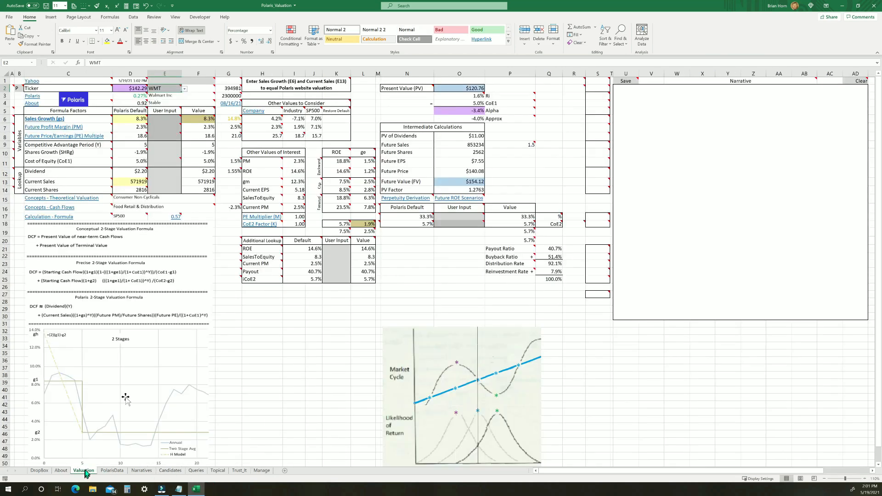
click(185, 89)
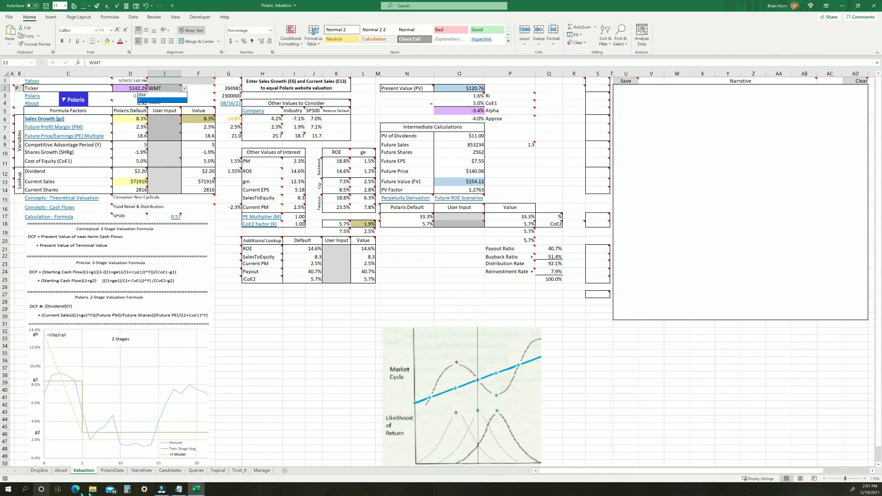
key(Escape)
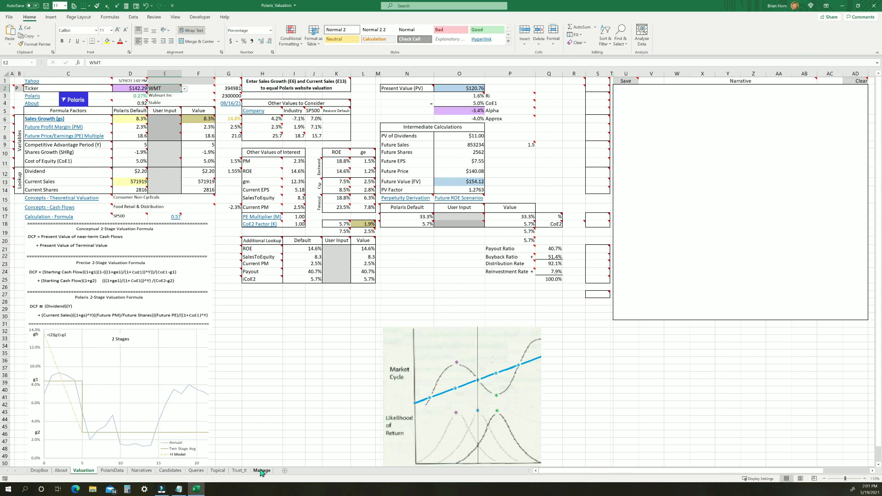
Step: Set the portfolio column in cell O2 of the Manage worksheet back to Q and check the tickers offered for E2 on the Valuation worksheet
click(262, 471)
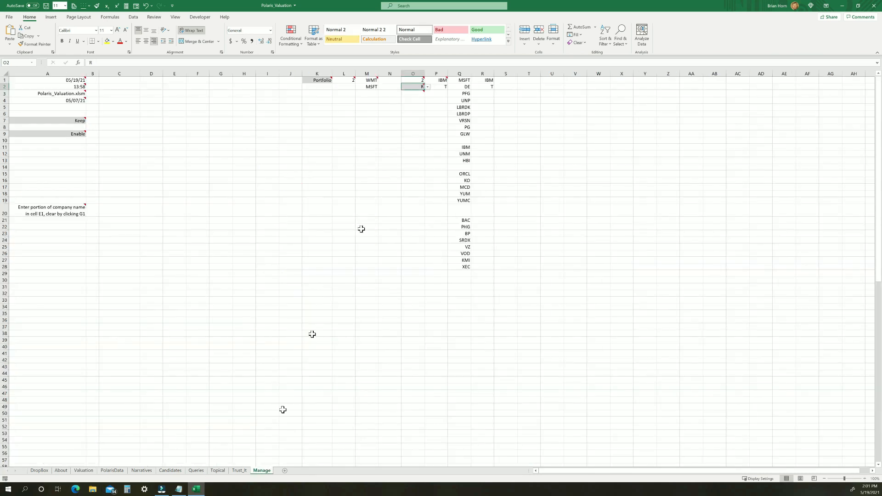
click(428, 87)
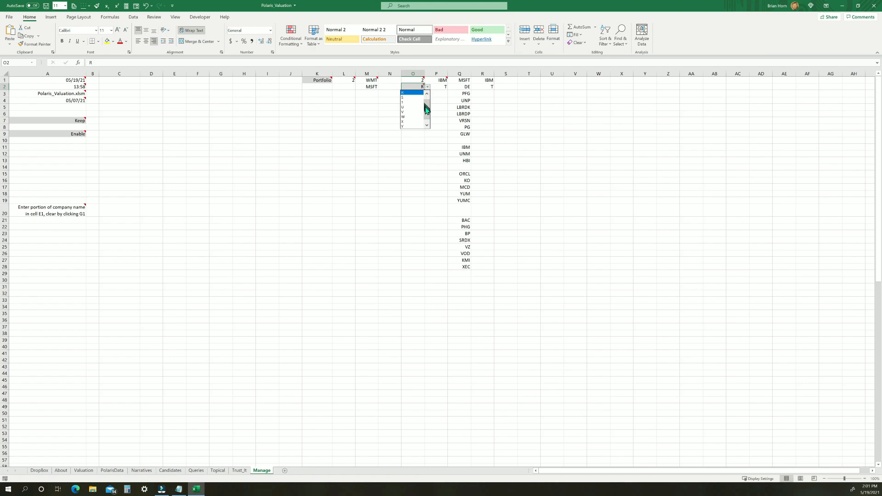
click(414, 93)
click(84, 471)
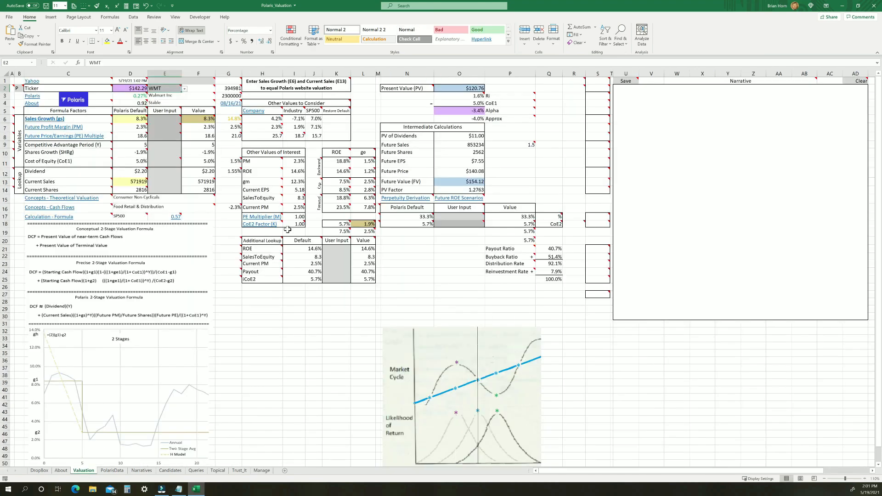
click(184, 88)
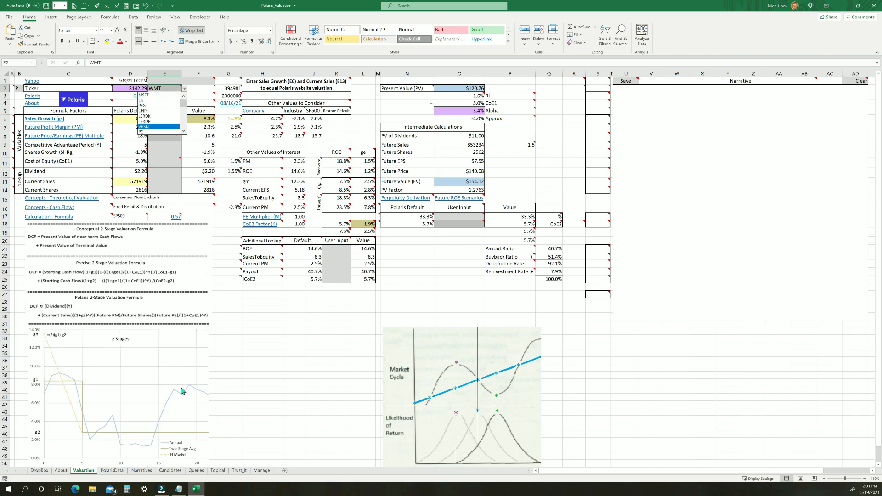
Step: Highlight columns Q to Z on the Manage worksheet and review the tickers listed in portfolio column Q
click(262, 471)
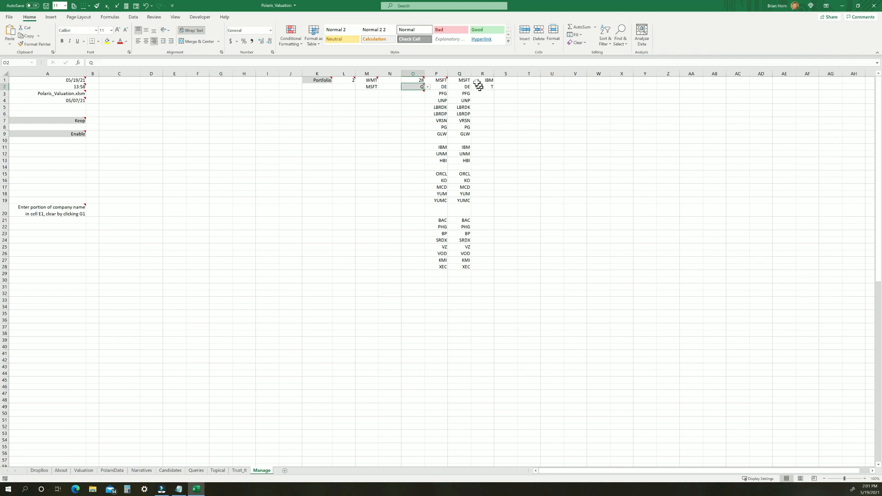
drag(463, 72, 664, 72)
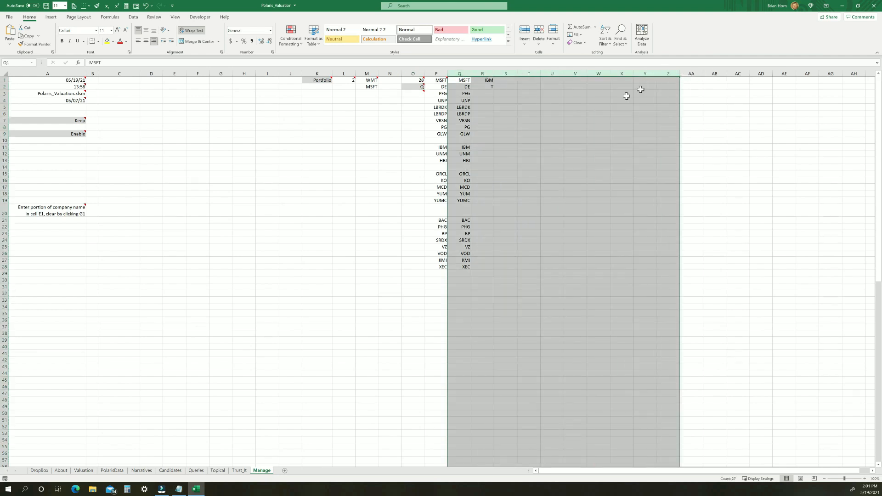
right_click(465, 81)
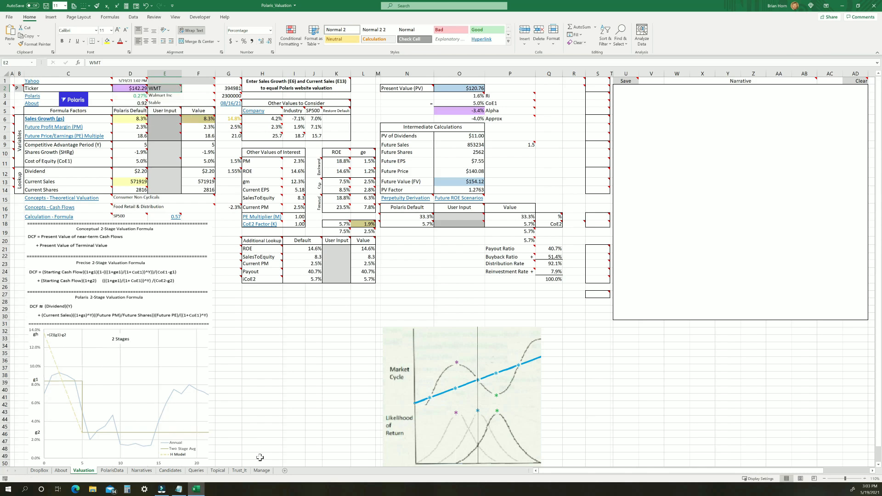
click(262, 471)
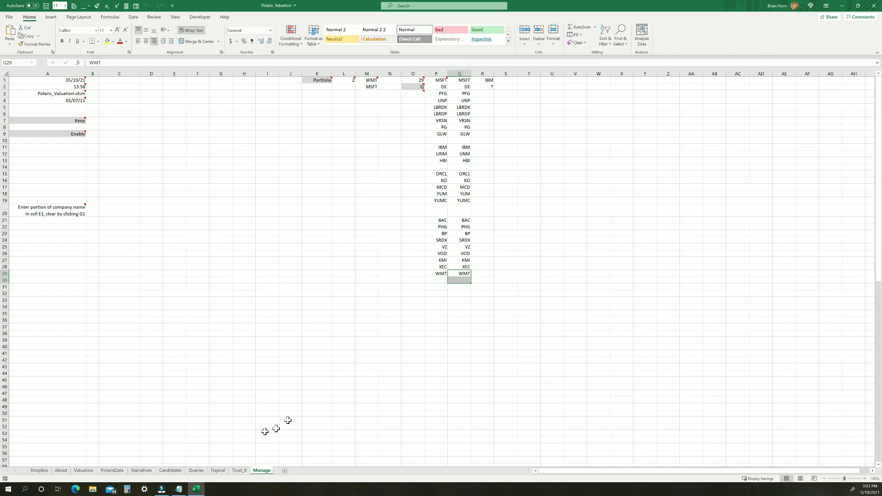
click(84, 471)
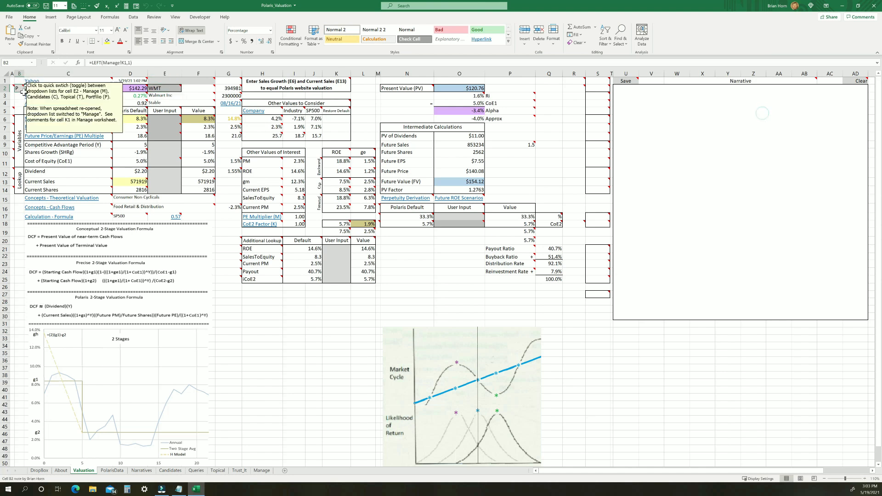
Step: Switch the ticker list source in cell B2 to Candidates and view the tickers offered for E2
mouse_move(19, 88)
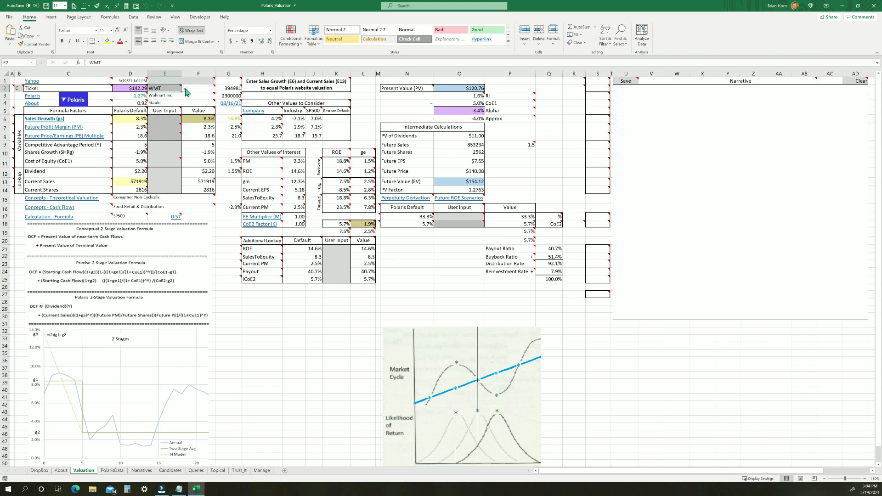
click(183, 90)
click(151, 113)
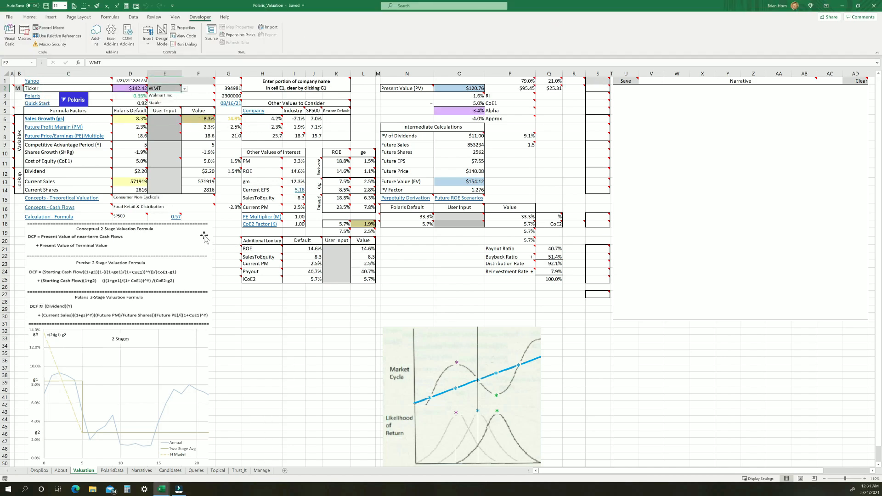
Step: Read the note attached to ticker cell E2 on the Valuation worksheet
mouse_move(111, 100)
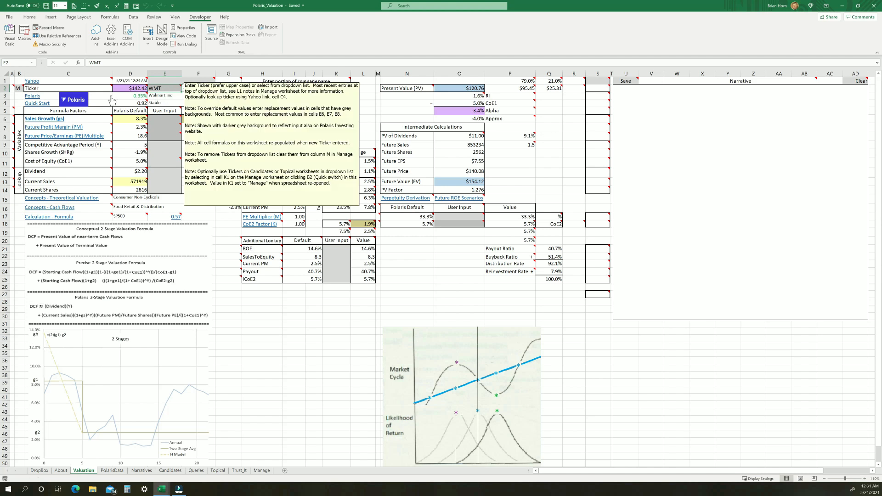
click(55, 88)
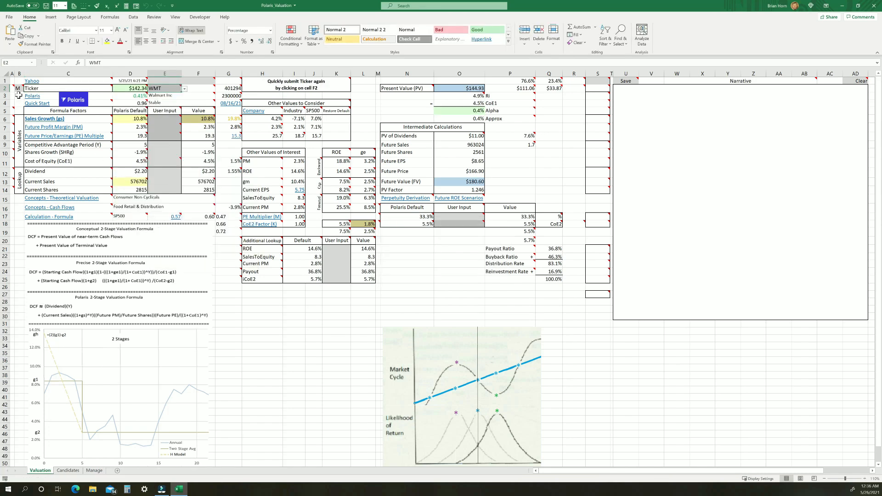
Step: Read the note on cell A2 and try to clear the Candidates and Topical ticker lists from that cell
mouse_move(10, 89)
mouse_move(42, 124)
click(14, 89)
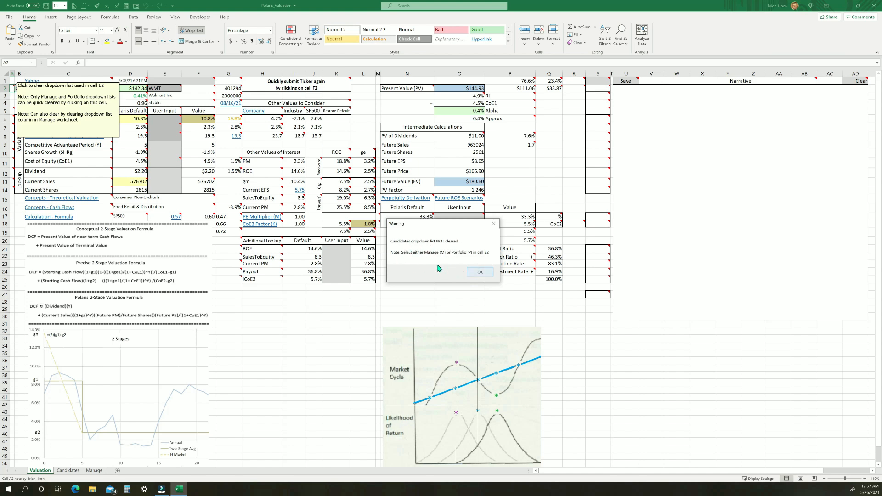
click(480, 272)
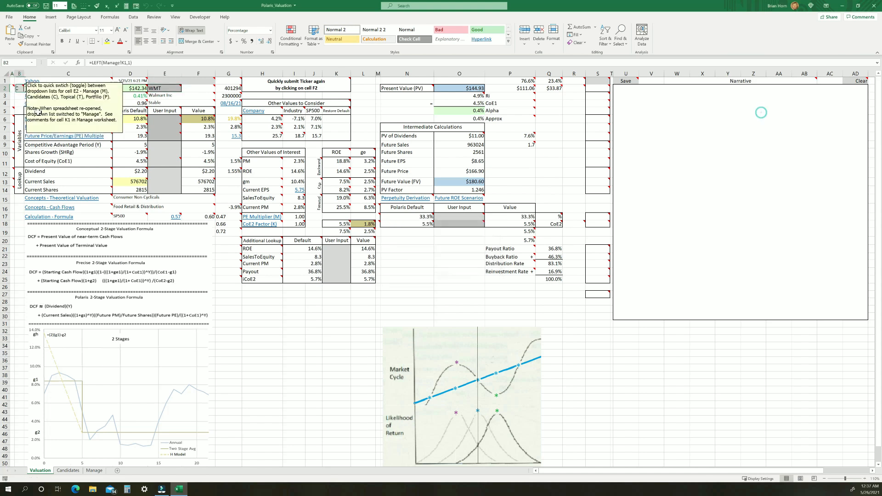
click(15, 88)
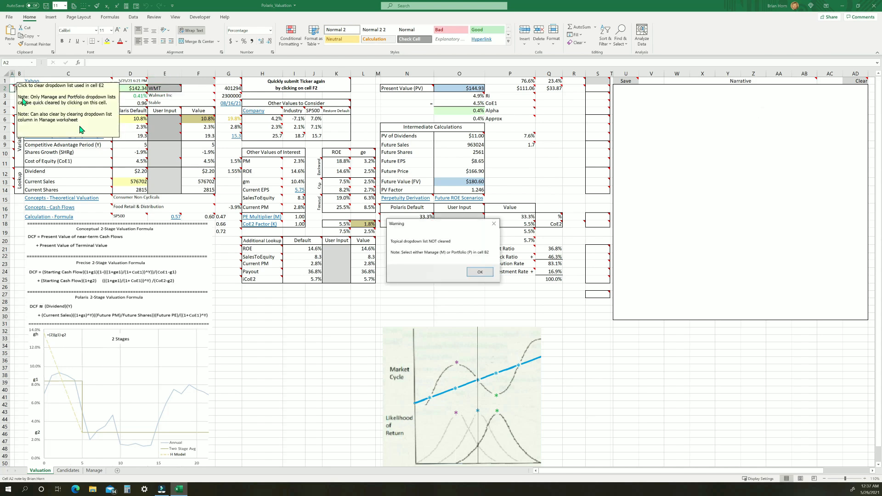
click(479, 272)
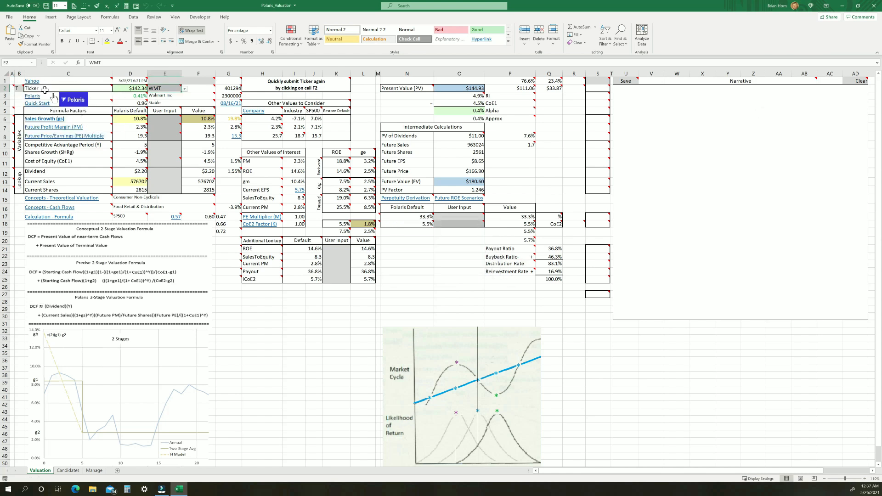
Step: Switch the ticker list source in B2 to Portfolio and clear the active portfolio list from cell A2
click(20, 89)
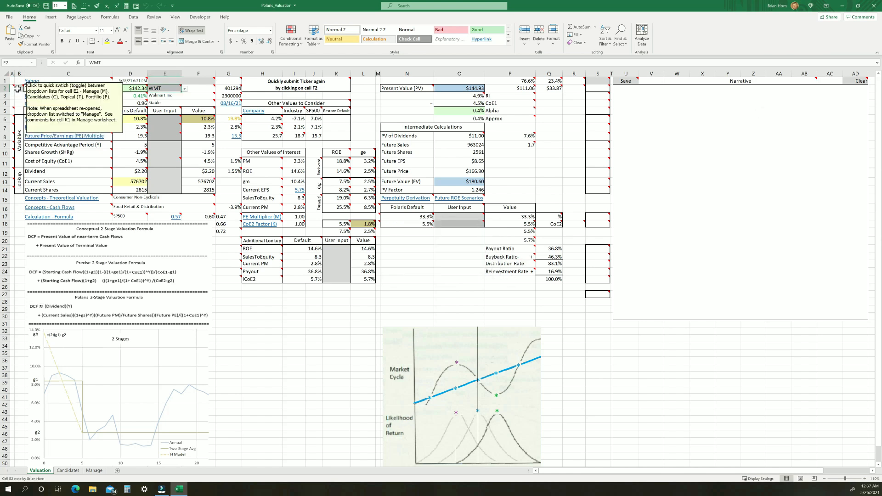
click(184, 89)
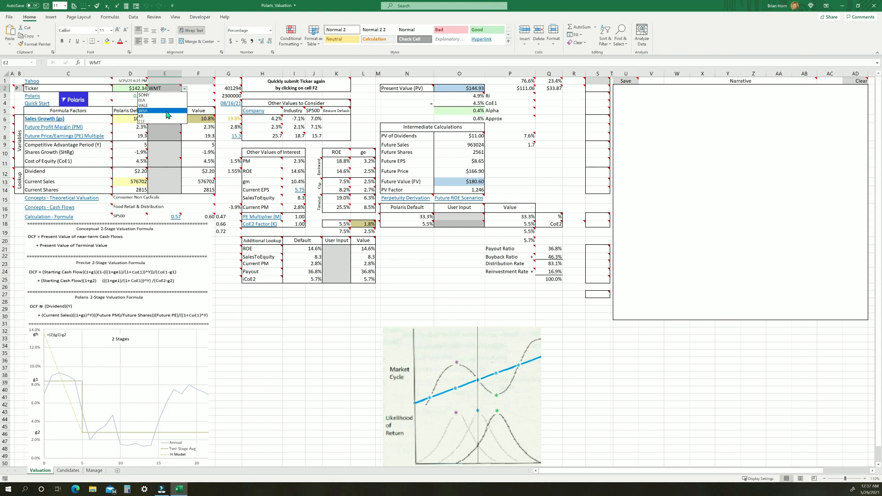
click(167, 88)
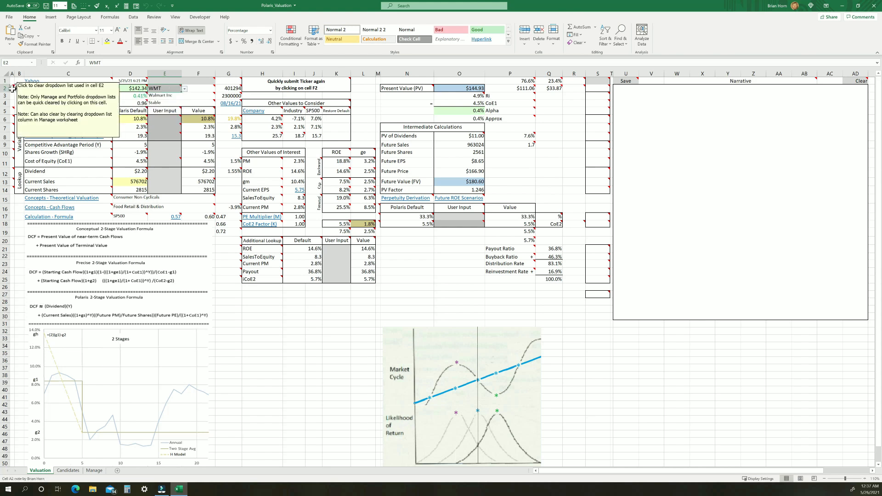
click(13, 89)
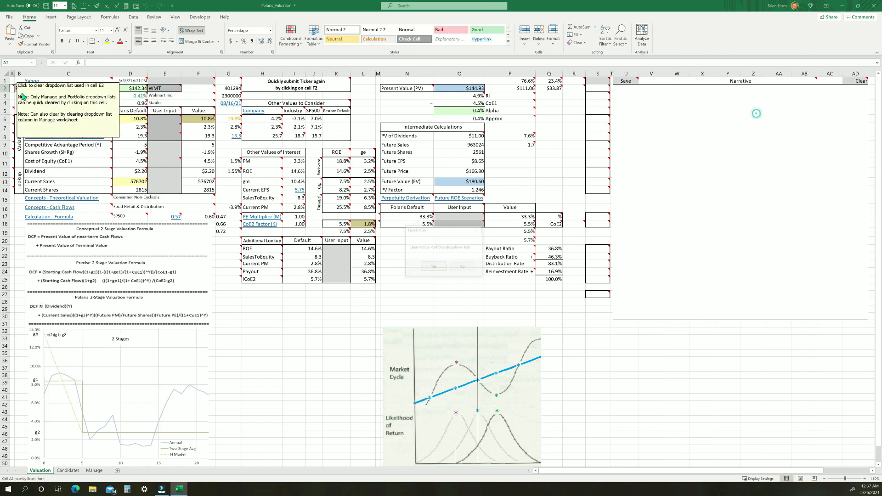
click(432, 266)
click(179, 89)
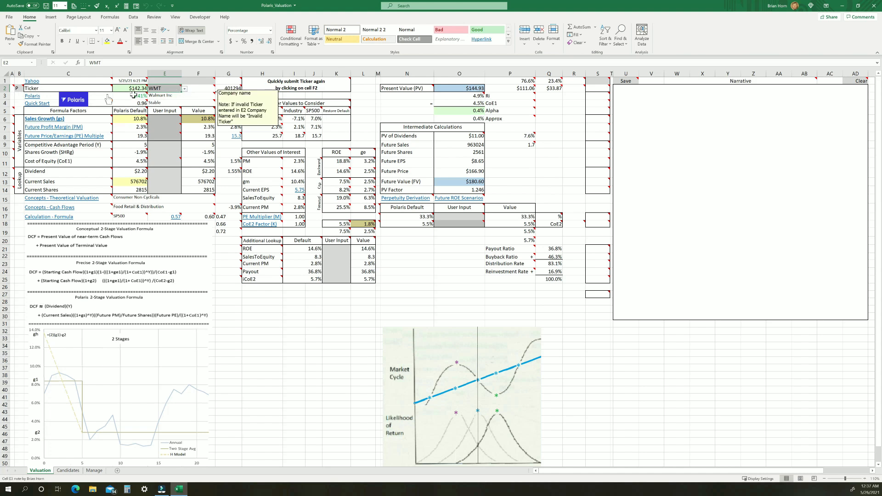
mouse_move(21, 88)
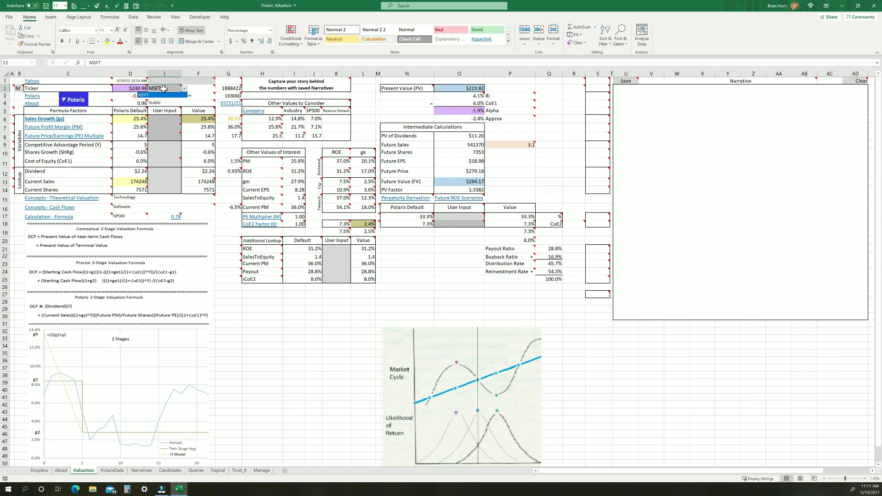
Step: Clear the managed ticker list in column M of the Manage worksheet and return to the Valuation worksheet
click(164, 89)
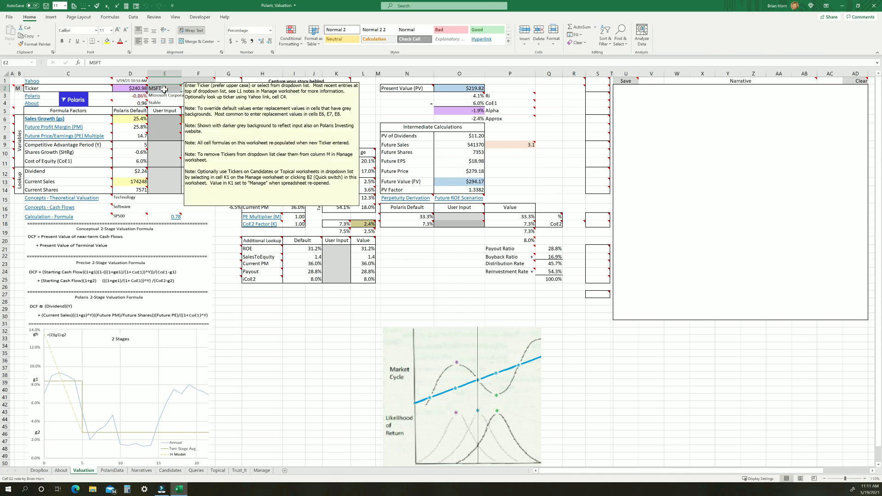
click(260, 471)
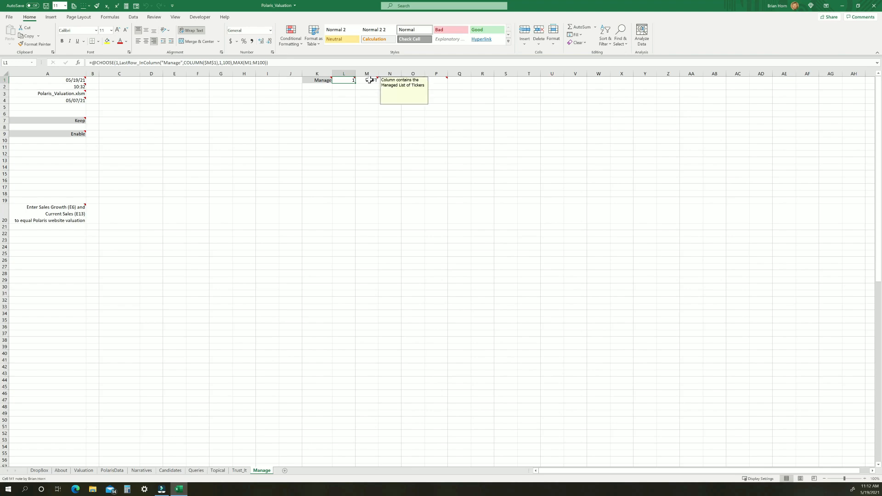
click(371, 80)
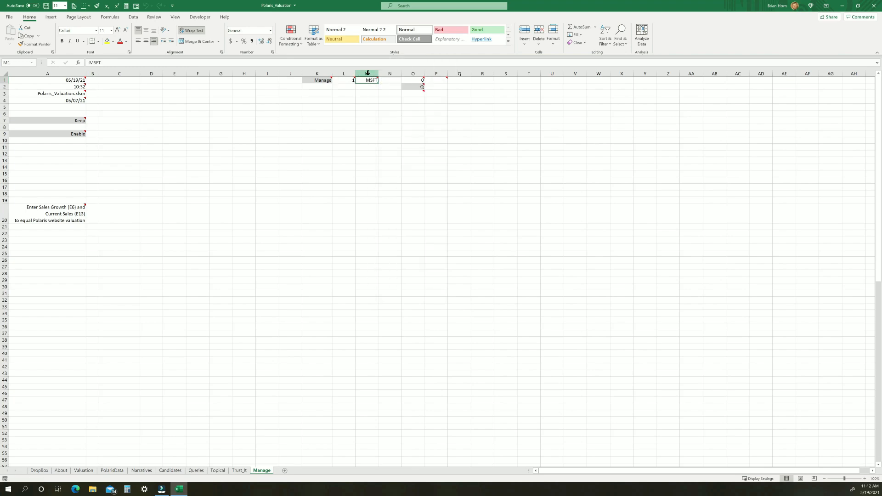
right_click(367, 73)
click(396, 154)
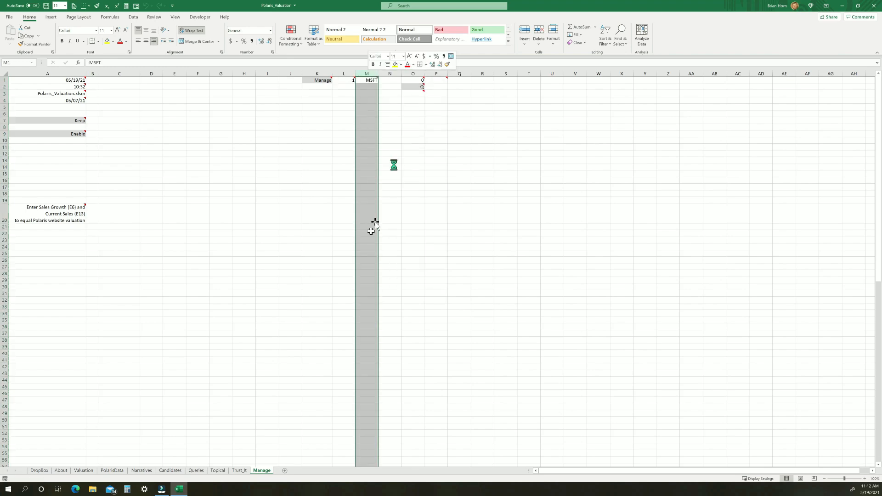
click(83, 470)
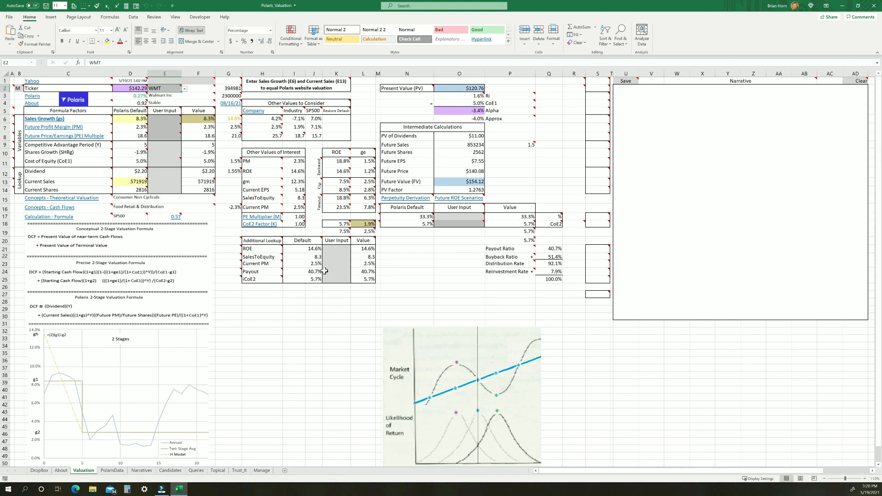
Step: Read the list source note on cell B2 and check the tickers offered for E2 with the Manage source
mouse_move(299, 211)
mouse_move(20, 87)
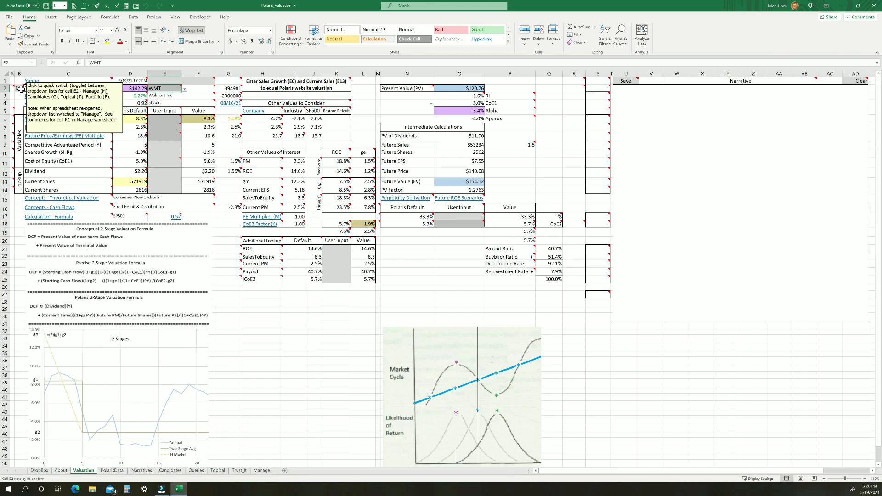
click(184, 90)
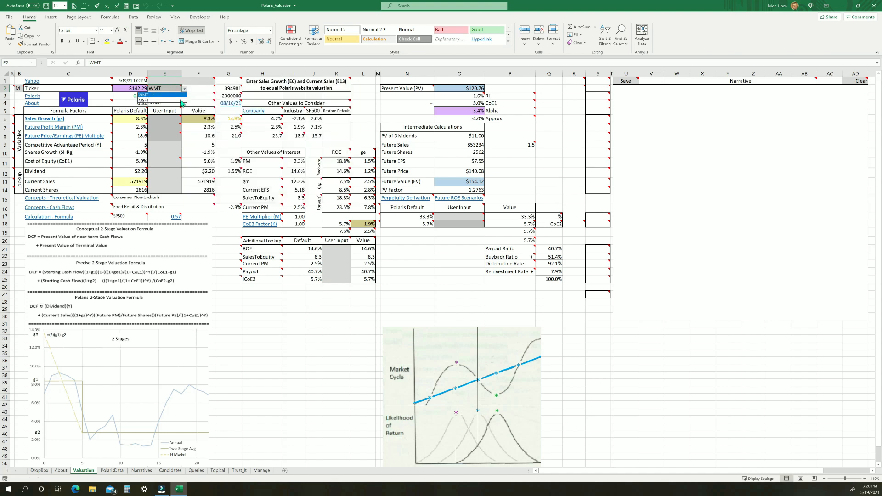
Step: Cycle the ticker list source in cell B2 through its options, ending on Topical
click(19, 88)
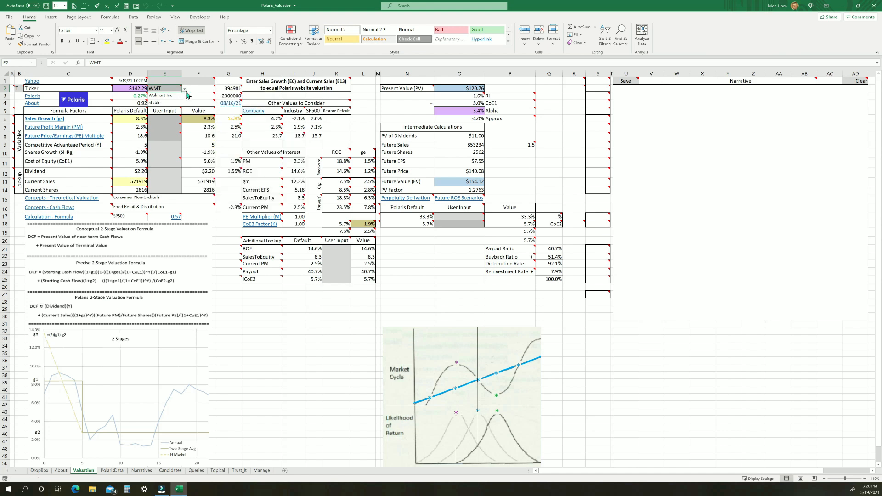
click(19, 89)
click(150, 90)
click(19, 90)
click(19, 89)
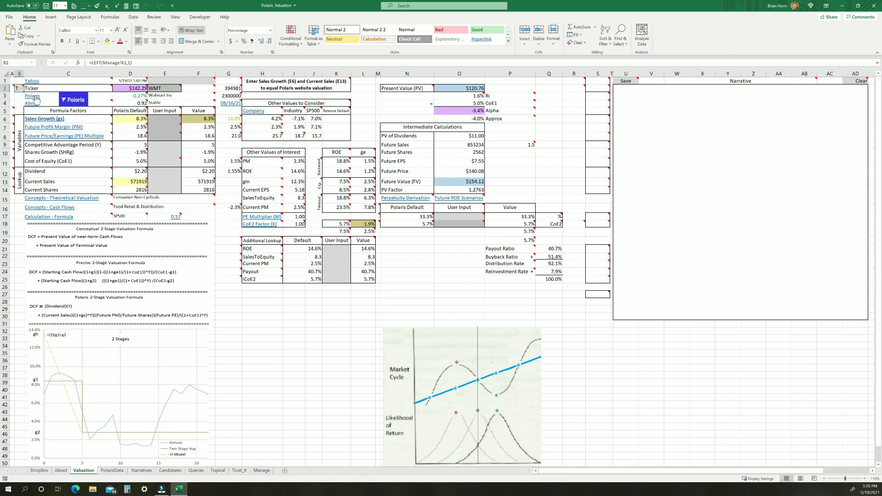
click(44, 88)
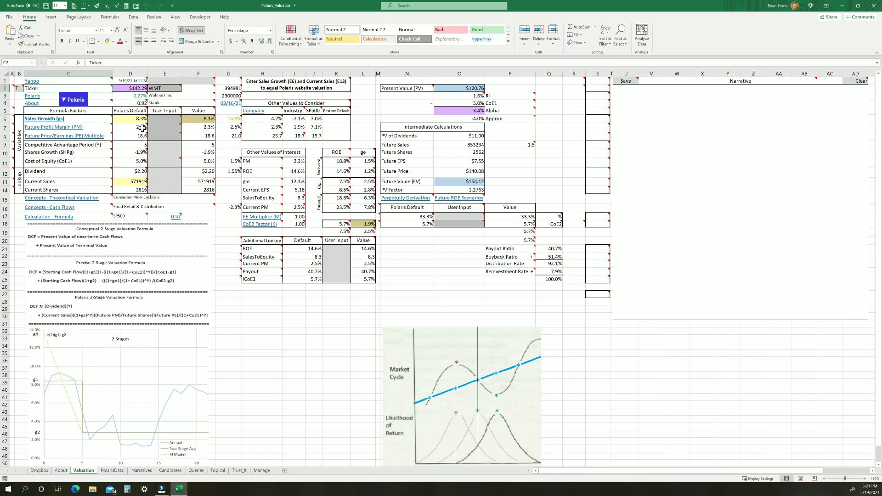
mouse_move(142, 128)
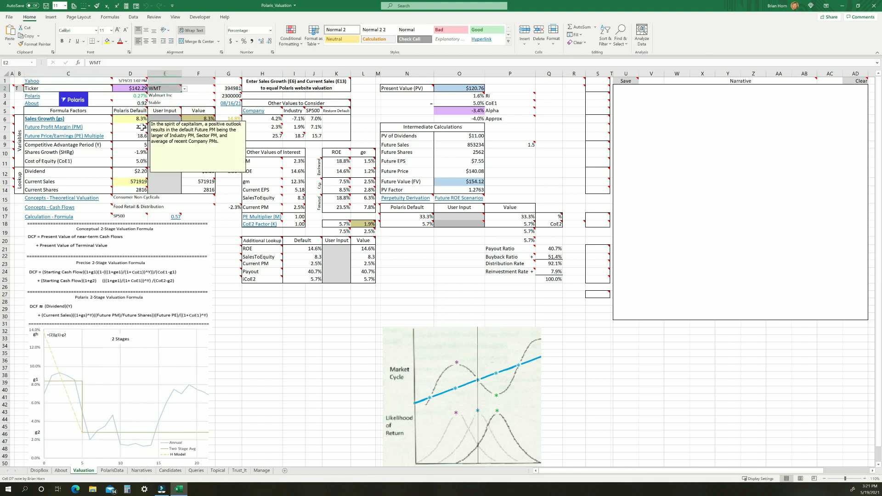